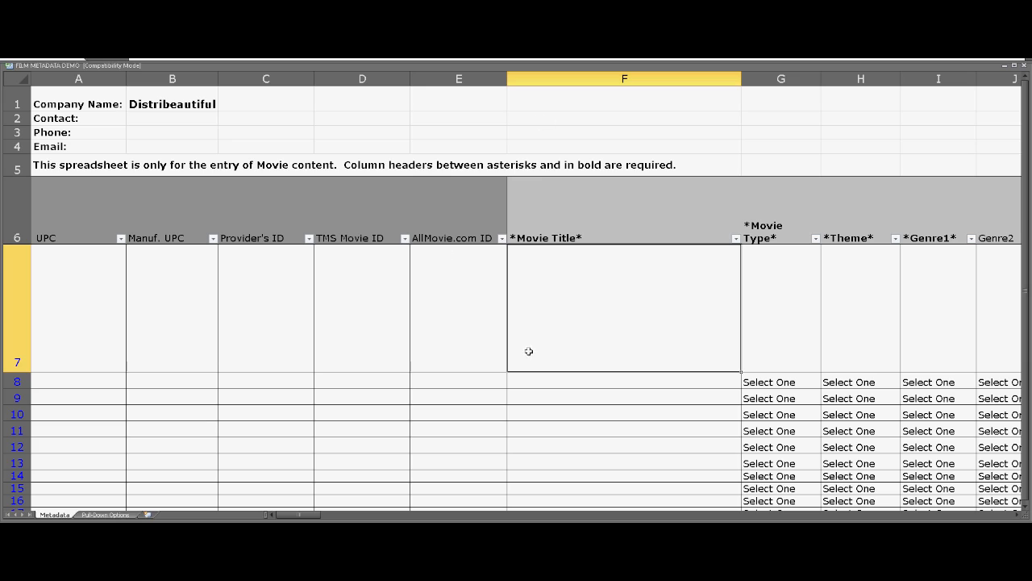
Enter "Star Wars" as the movie title in row 7 and set its movie type to Feature
double_click(566, 306)
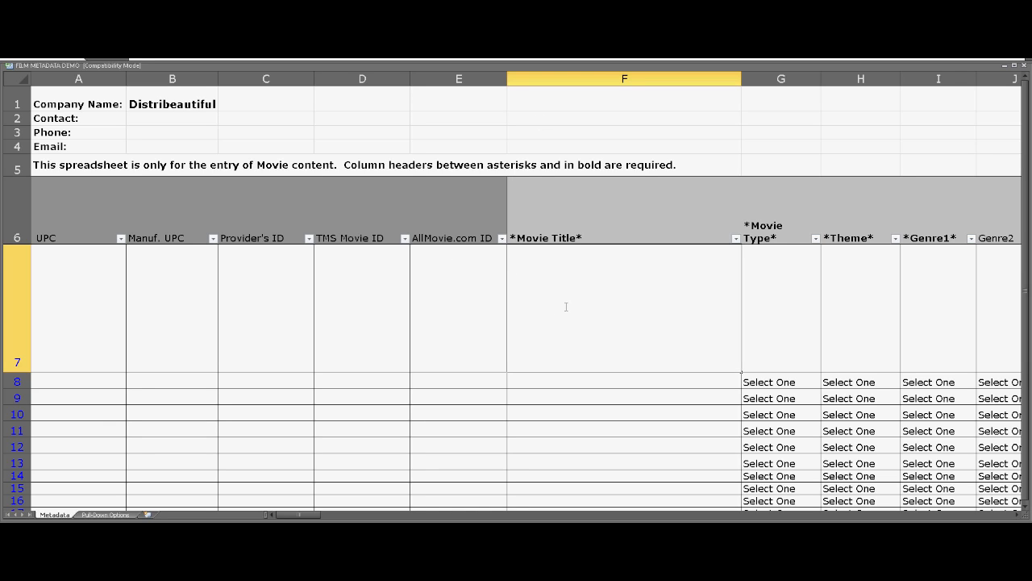
type("Star Wars")
left_click(760, 308)
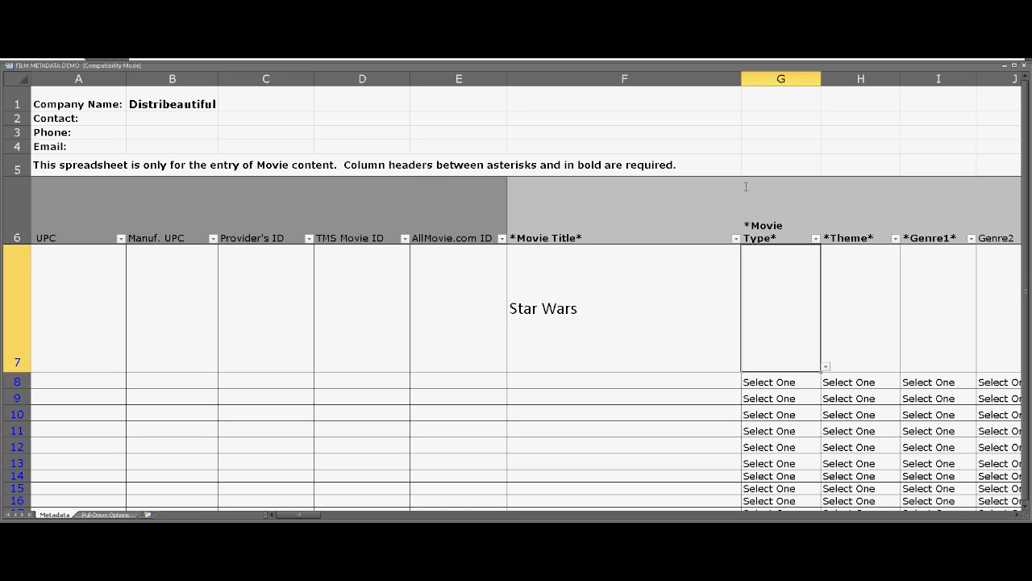
left_click(826, 367)
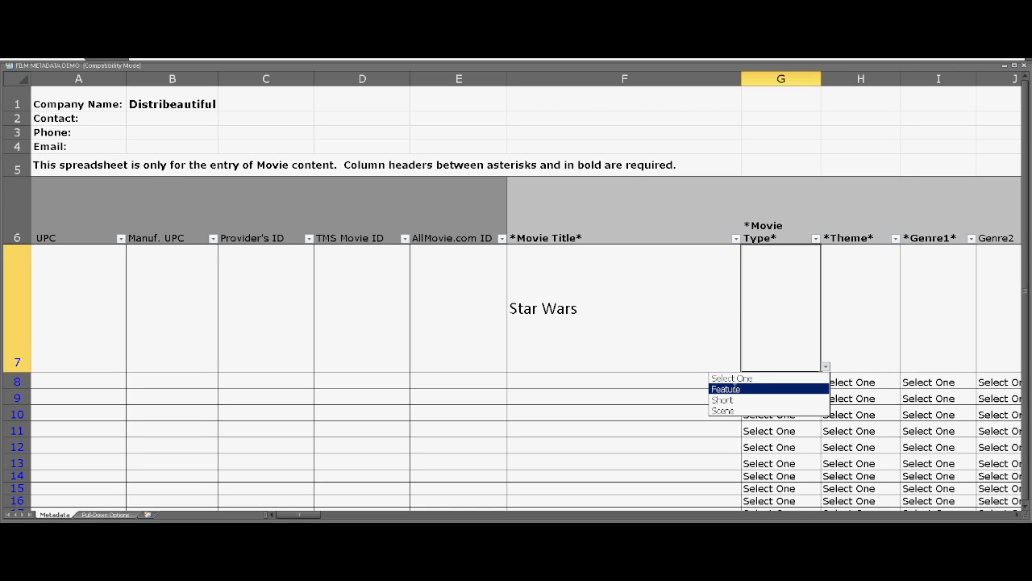
left_click(735, 389)
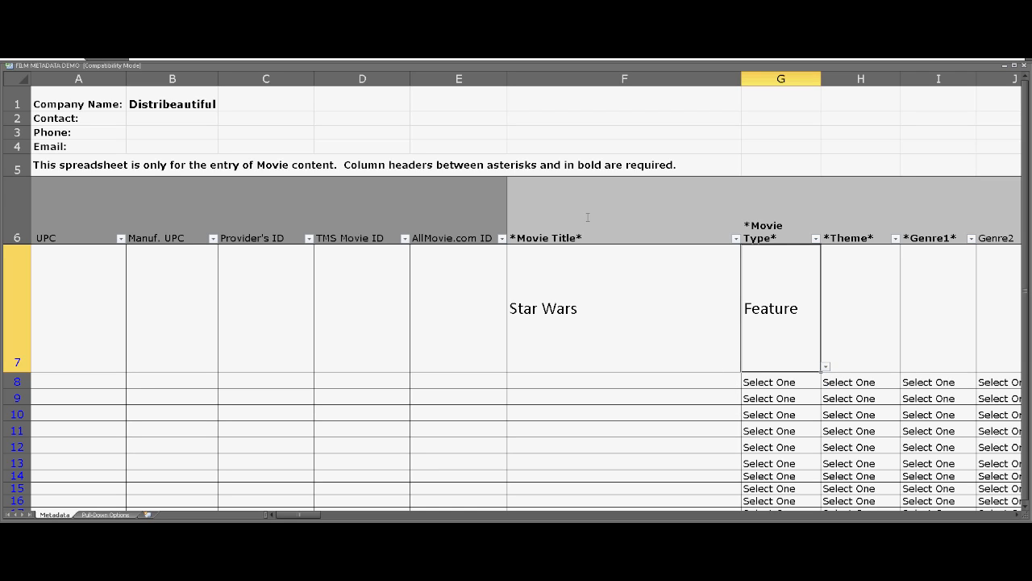
Set the theme in row 7 to Sci-Fi and Genre1 to Action & Adventure
left_click(844, 307)
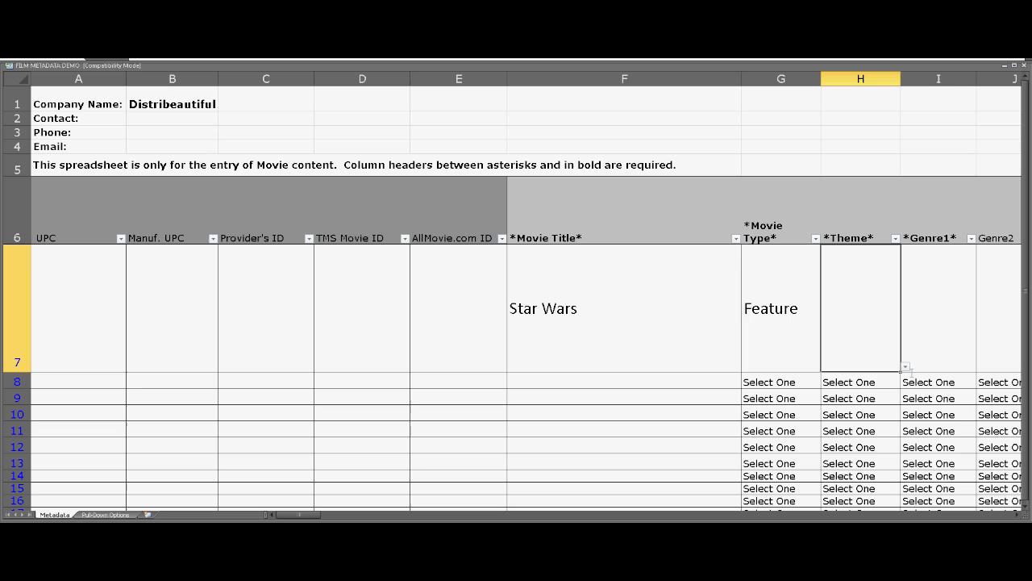
left_click(906, 367)
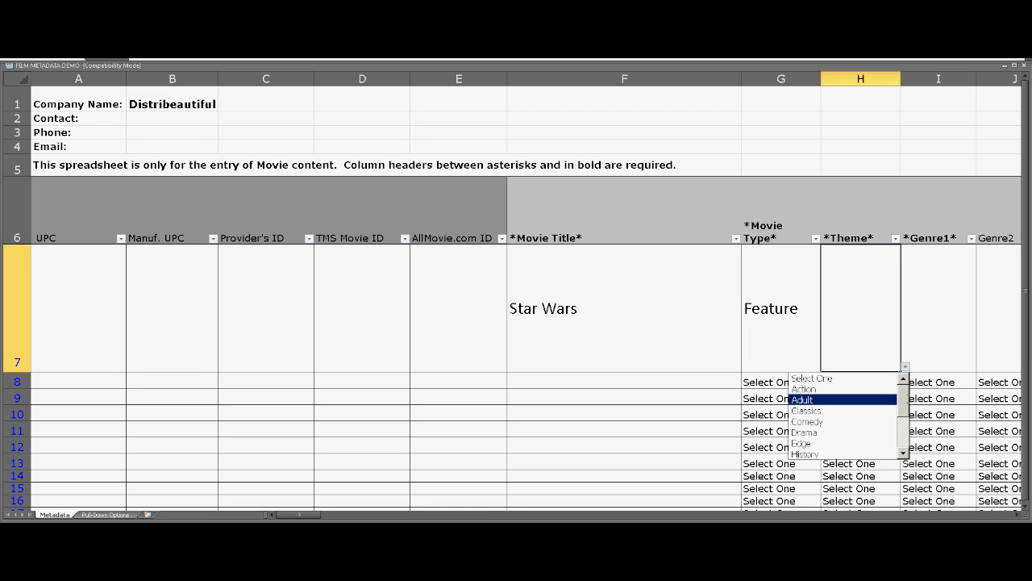
left_click_drag(905, 399, 910, 427)
left_click(839, 441)
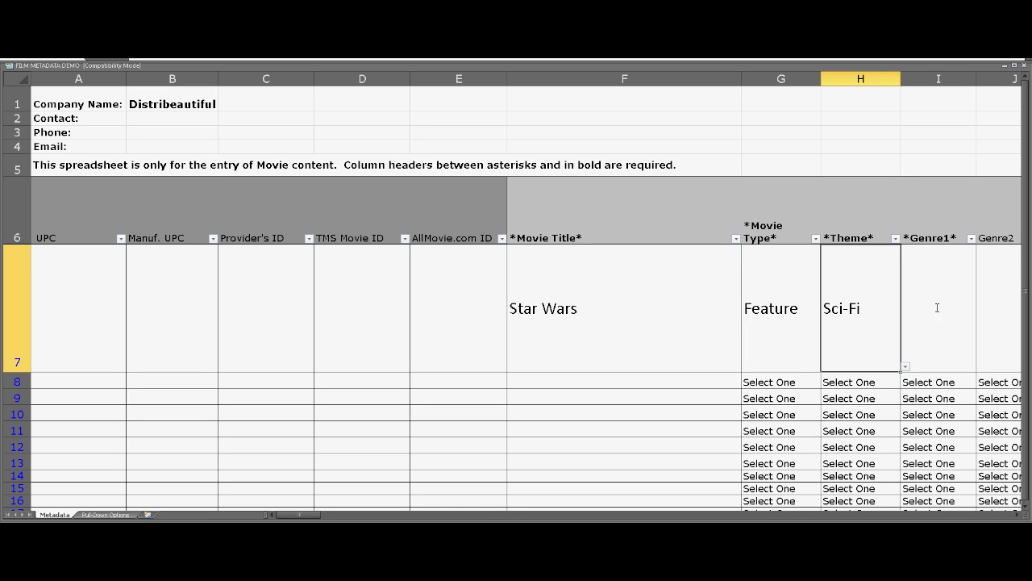
left_click(938, 318)
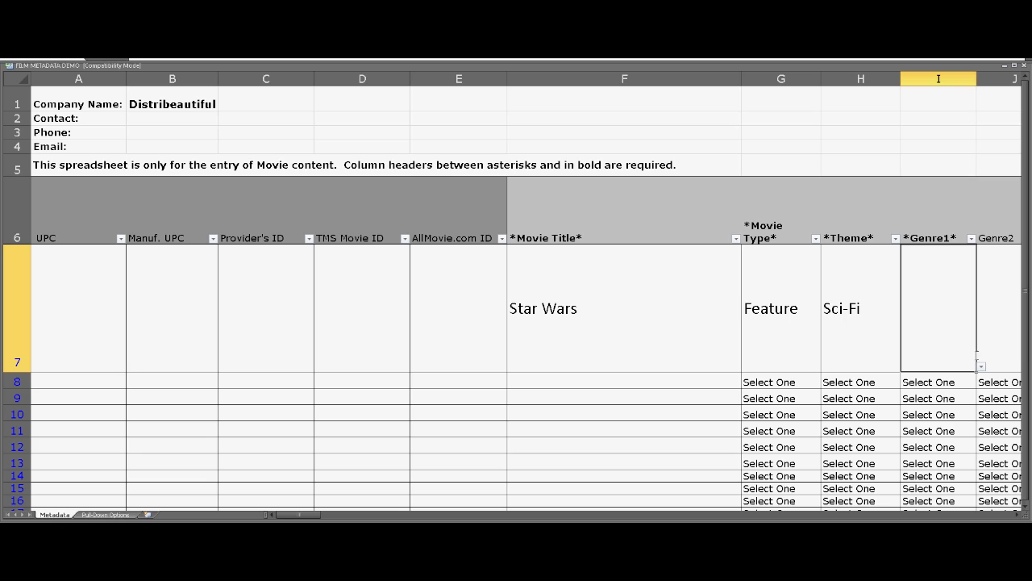
left_click(981, 367)
left_click(909, 389)
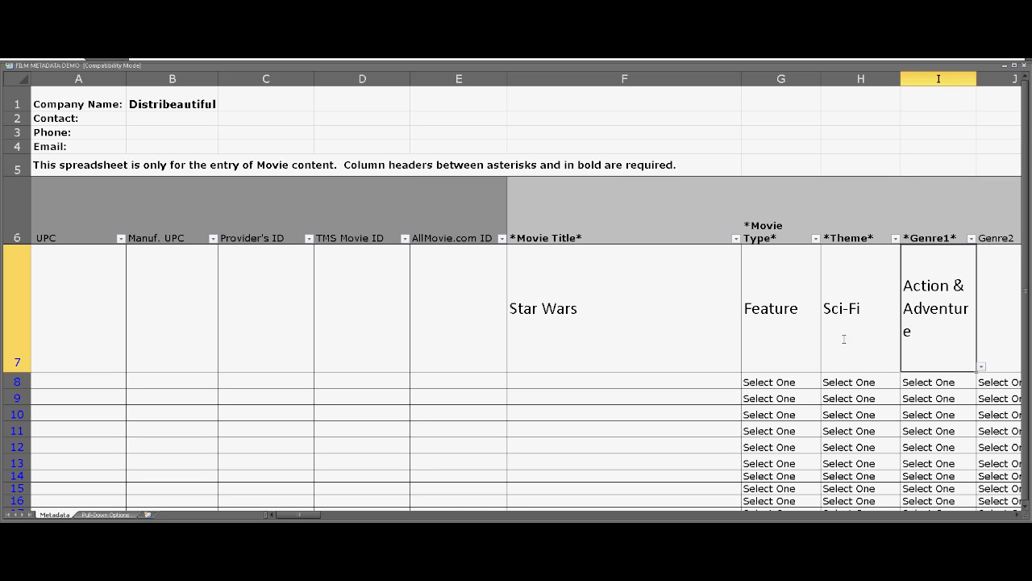
left_click(453, 199)
left_click_drag(77, 214, 432, 321)
left_click(284, 306)
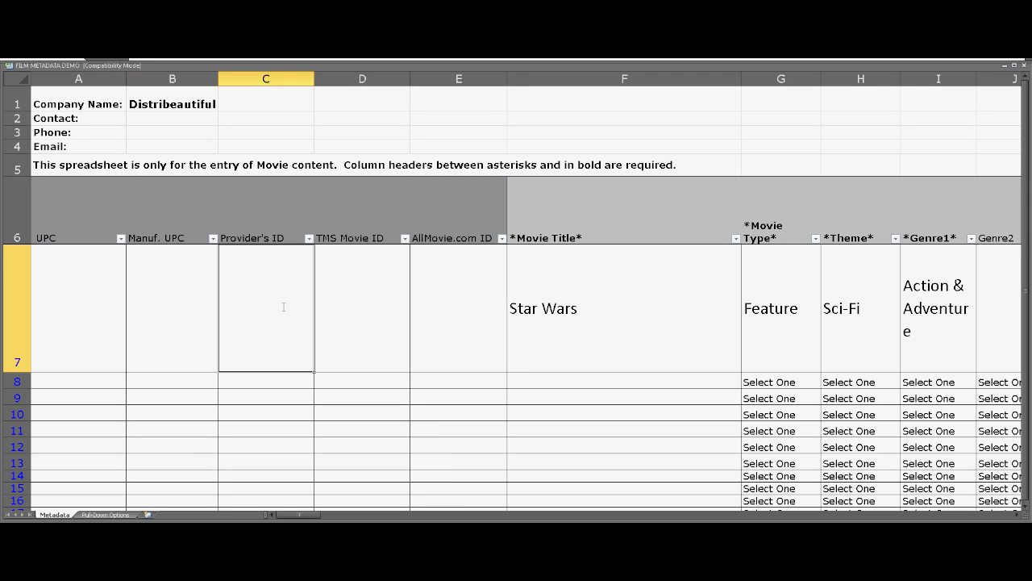
left_click_drag(71, 274, 443, 299)
left_click(443, 299)
left_click(62, 298)
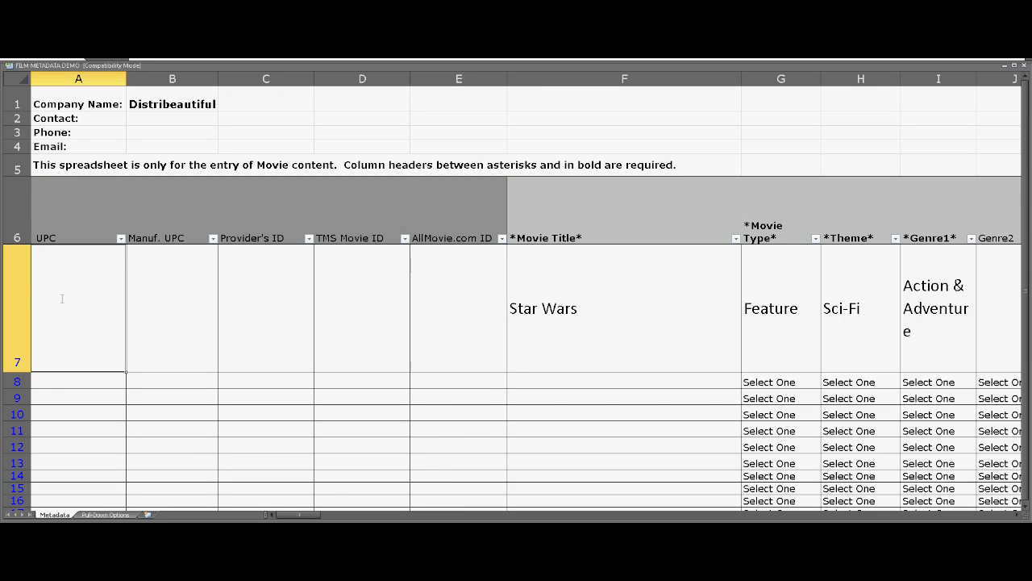
Review the available Genre2 choices for the Star Wars row without selecting one
left_click(1017, 514)
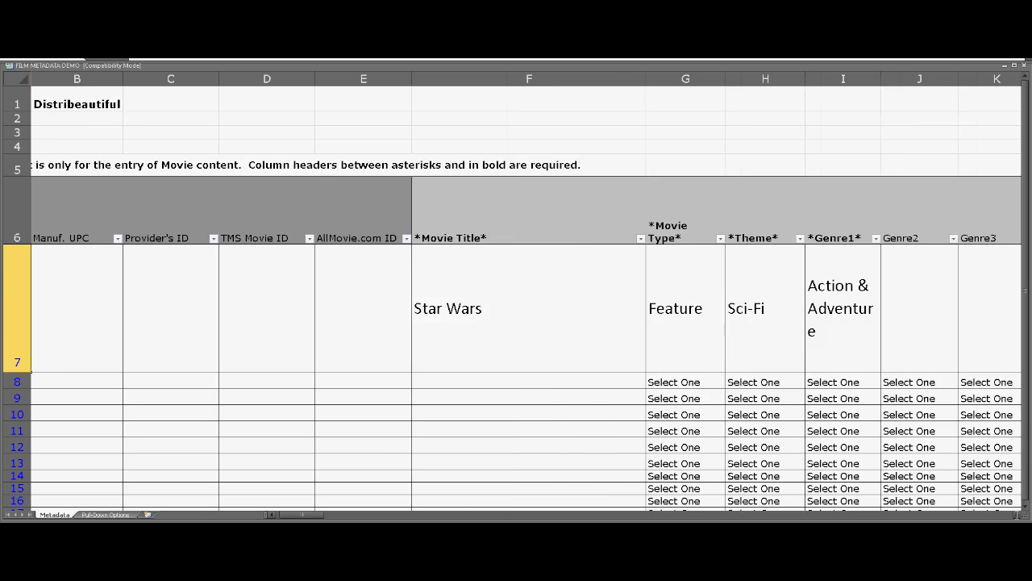
scroll(1017, 514, "right", 5)
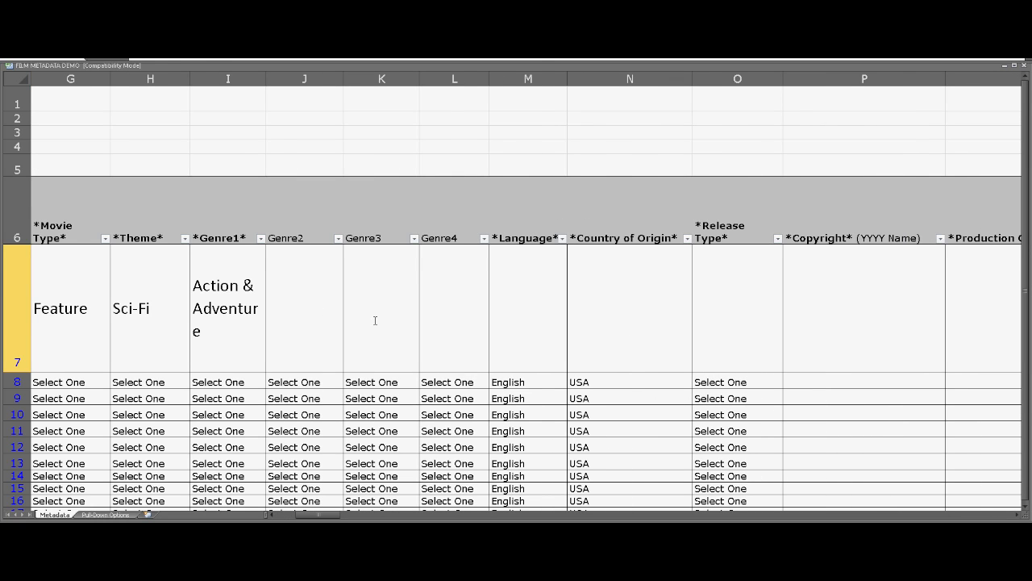
left_click(292, 301)
key("alt+Down")
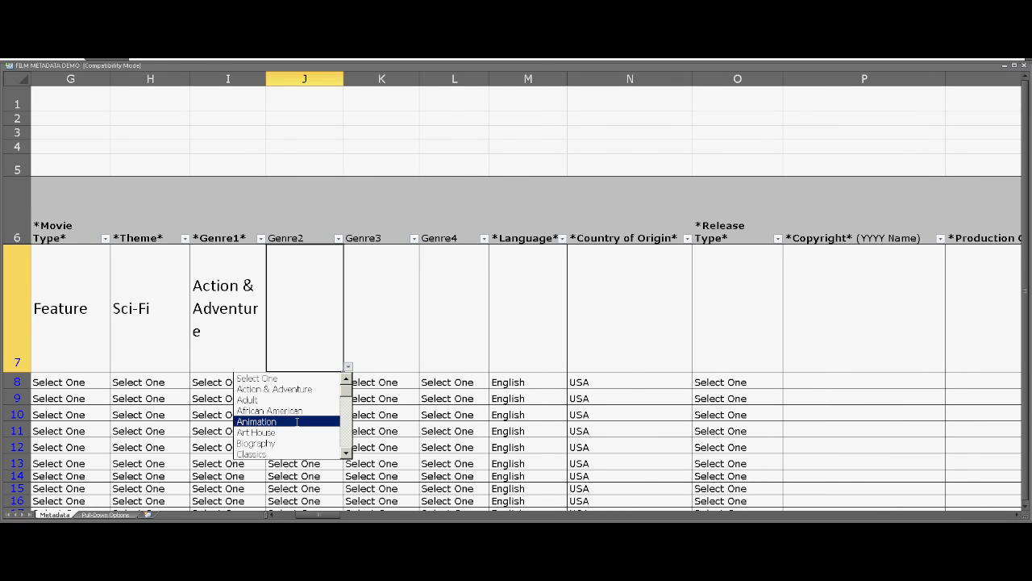
left_click_drag(347, 391, 348, 368)
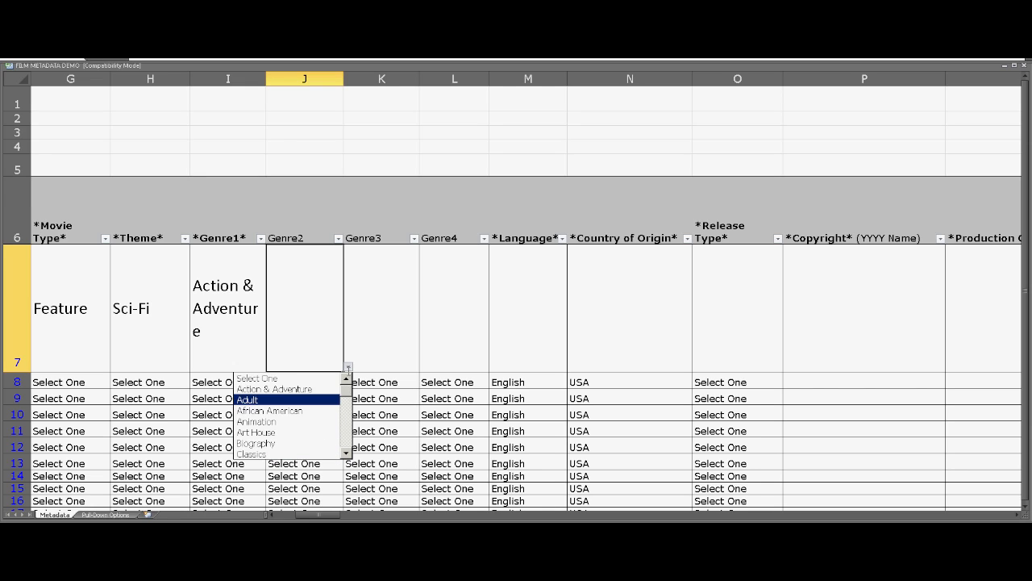
key("Escape")
Set the language in row 7 to English
left_click(378, 292)
left_click(546, 290)
double_click(515, 306)
type("English")
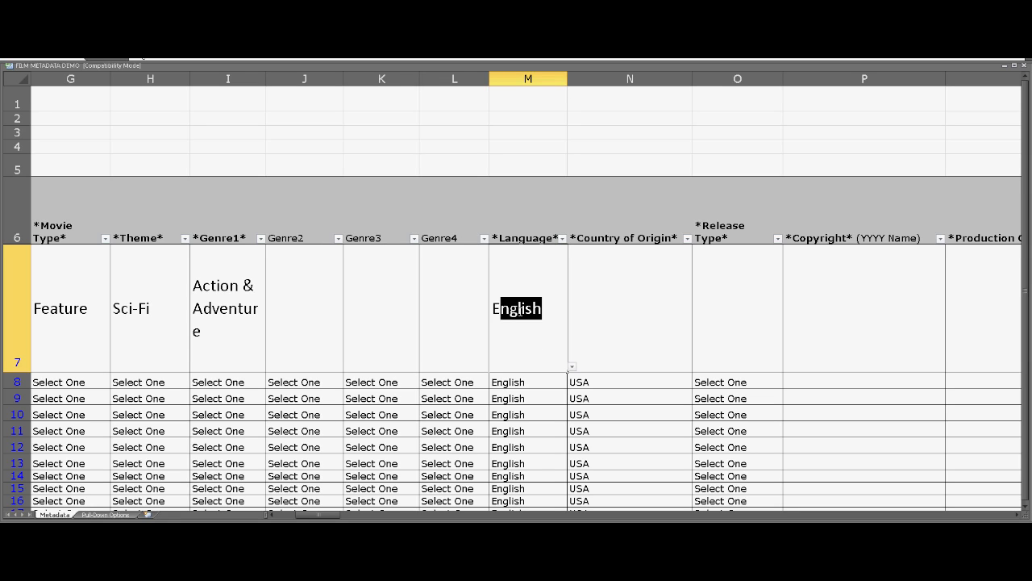
left_click(581, 308)
left_click(555, 319)
left_click(572, 367)
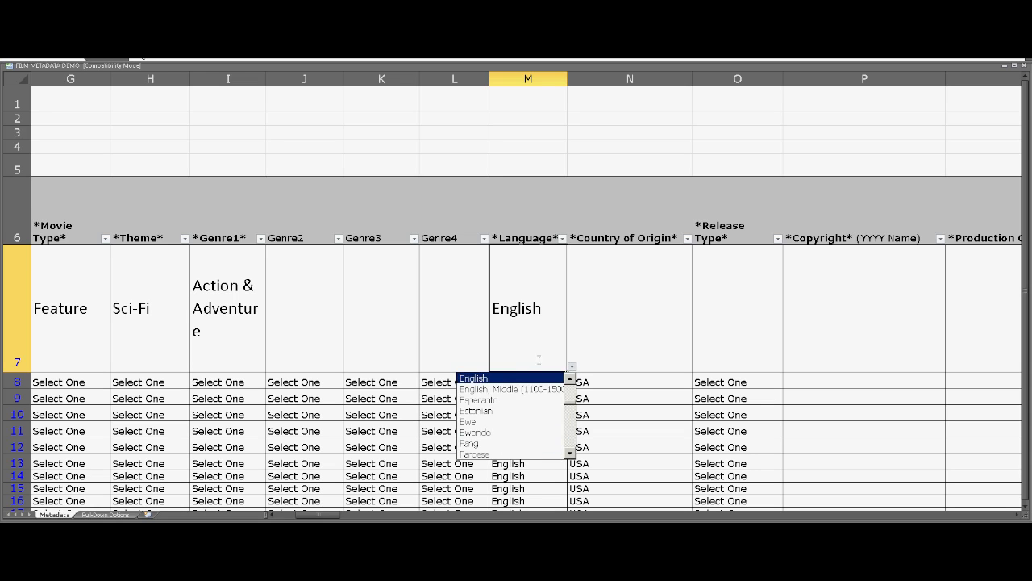
left_click(499, 377)
Set the country of origin in row 7 to Australia and the release type to New
left_click(627, 304)
left_click(697, 366)
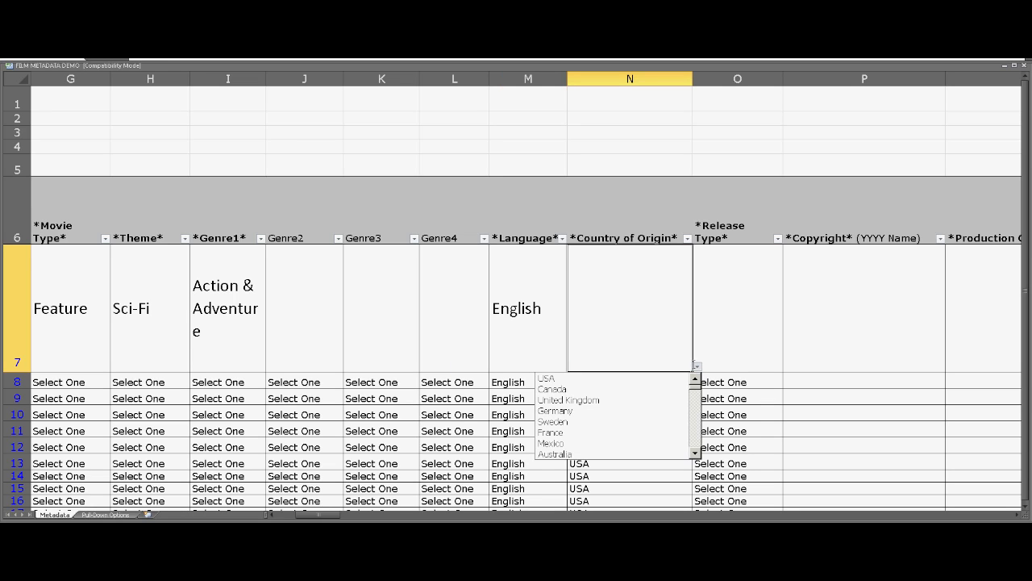
left_click(571, 452)
left_click(725, 309)
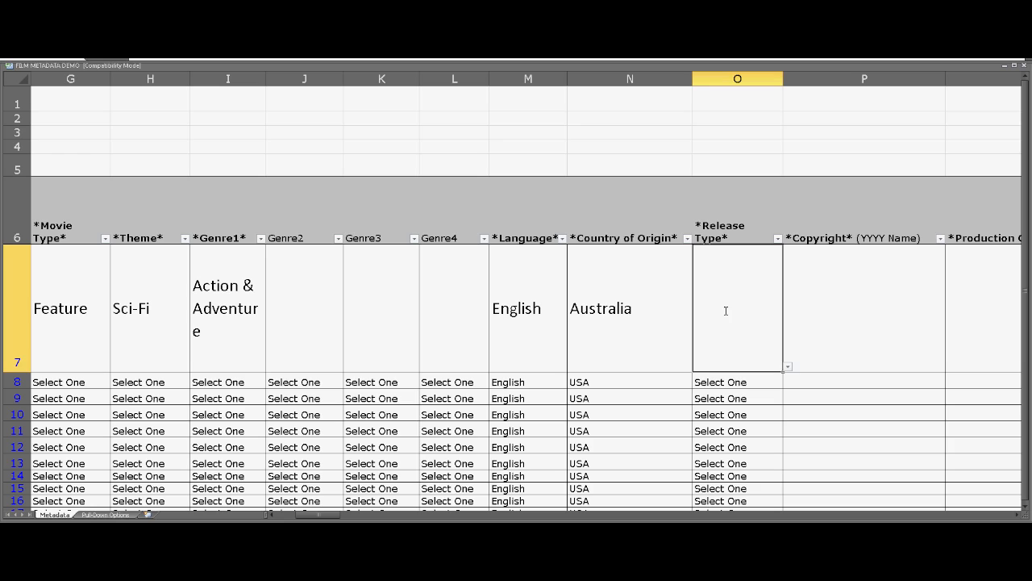
left_click(788, 366)
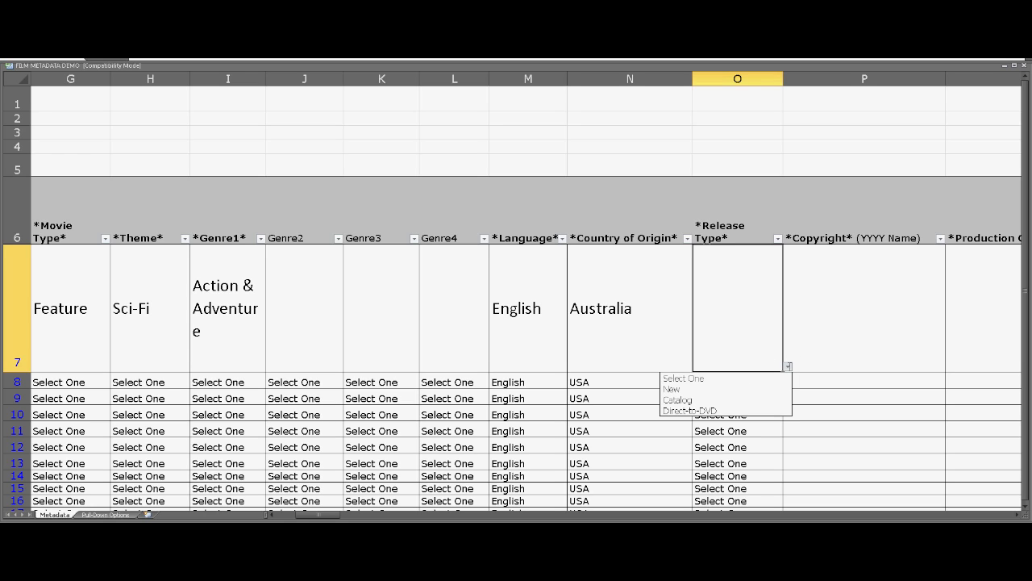
left_click(683, 389)
Enter "2012 Lucasfilm" as the copyright and "Lucasfilm" as the production company/studio in row 7
left_click(839, 316)
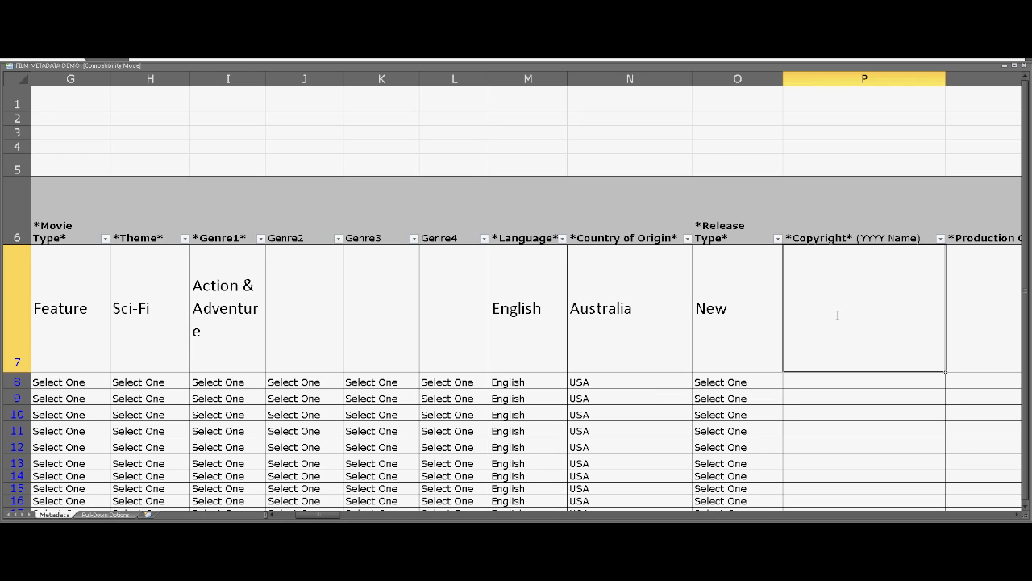
scroll(1010, 508, "right", 2)
double_click(684, 308)
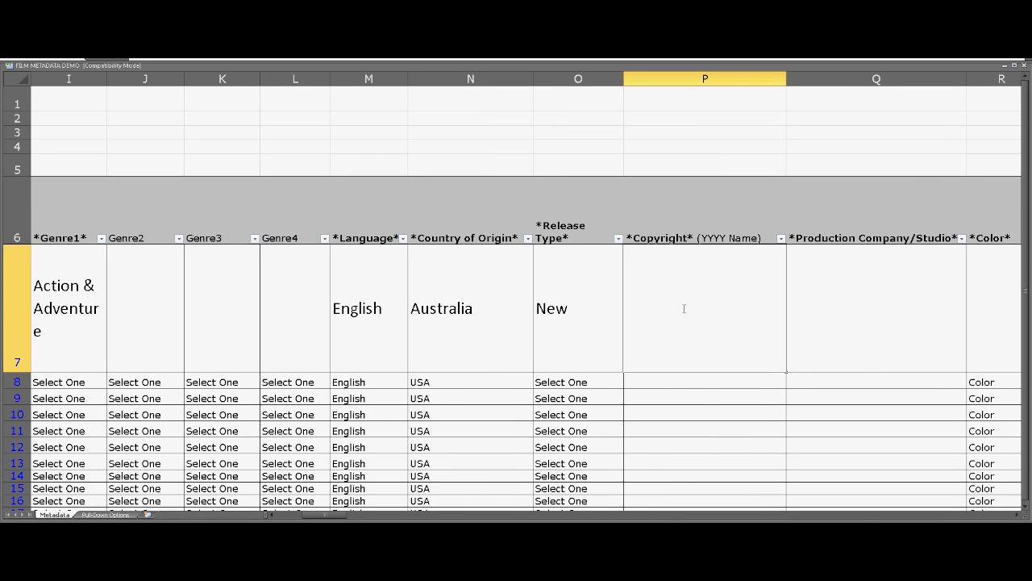
type("2012 Lucasfilm")
left_click(840, 316)
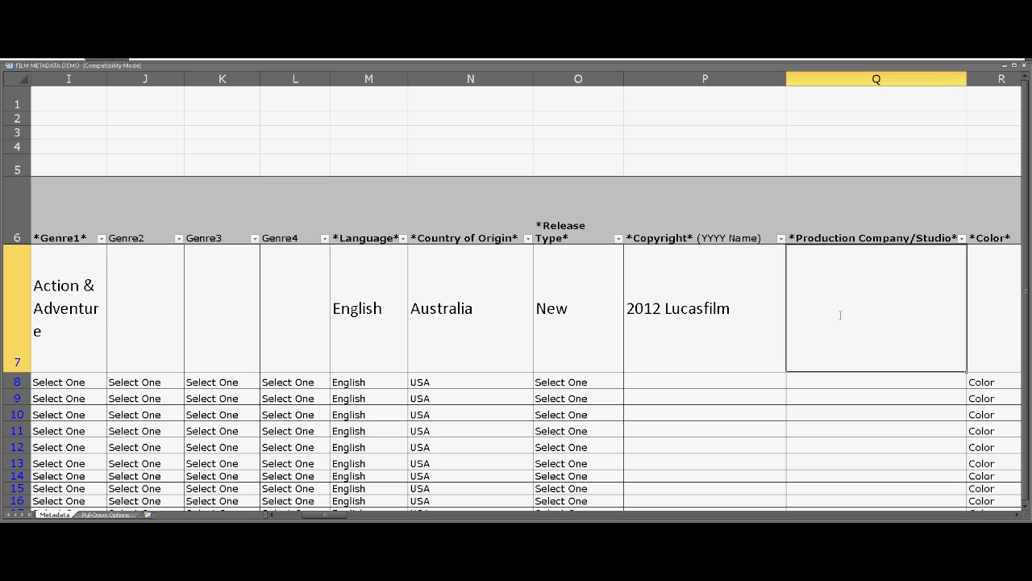
double_click(838, 315)
type("Lu")
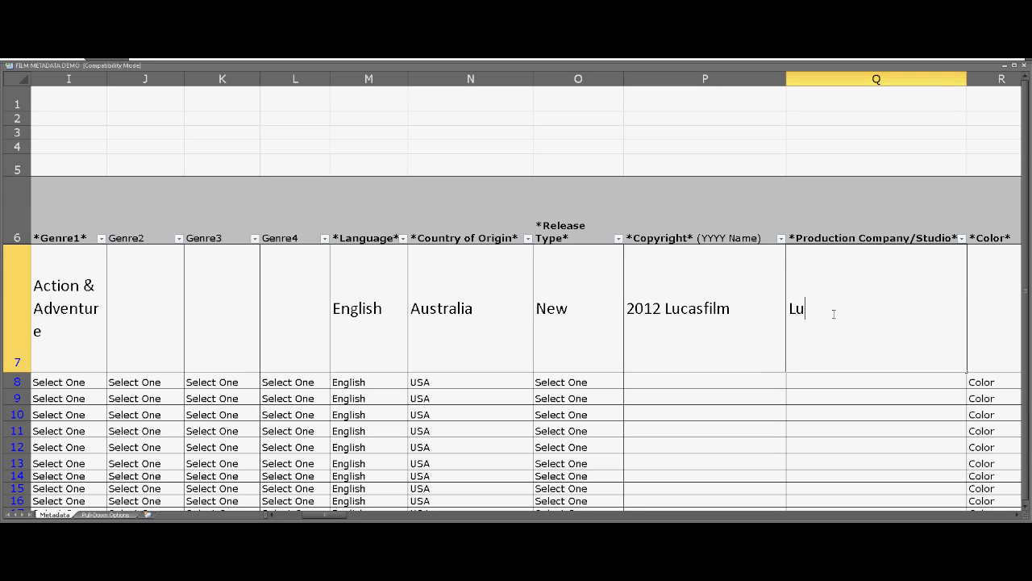
type("casfilm")
Set the Color field in row 7 to Color
left_click(1017, 515)
left_click(1017, 515)
left_click(1017, 515)
left_click(1017, 514)
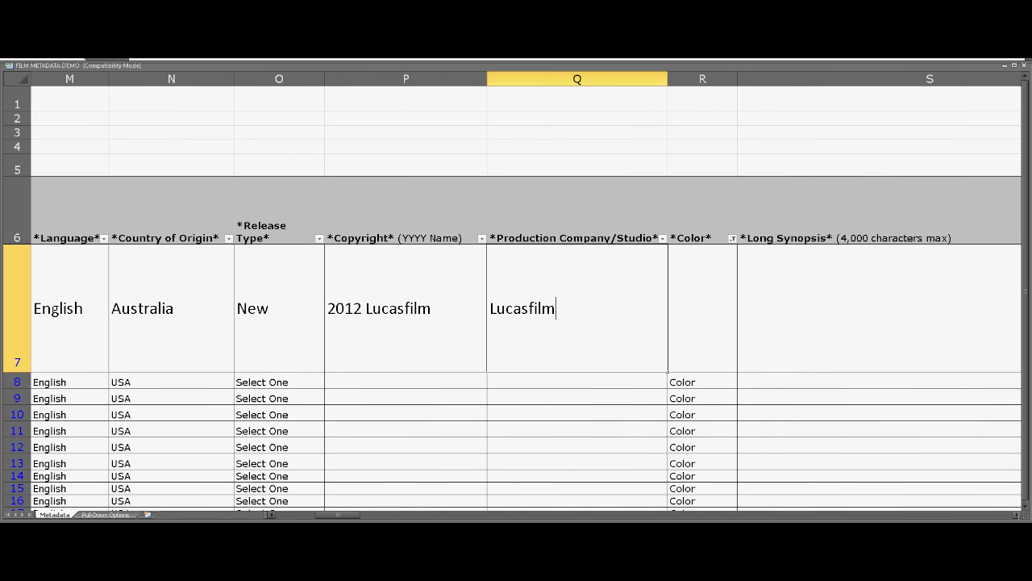
left_click(691, 311)
left_click(742, 367)
left_click(697, 387)
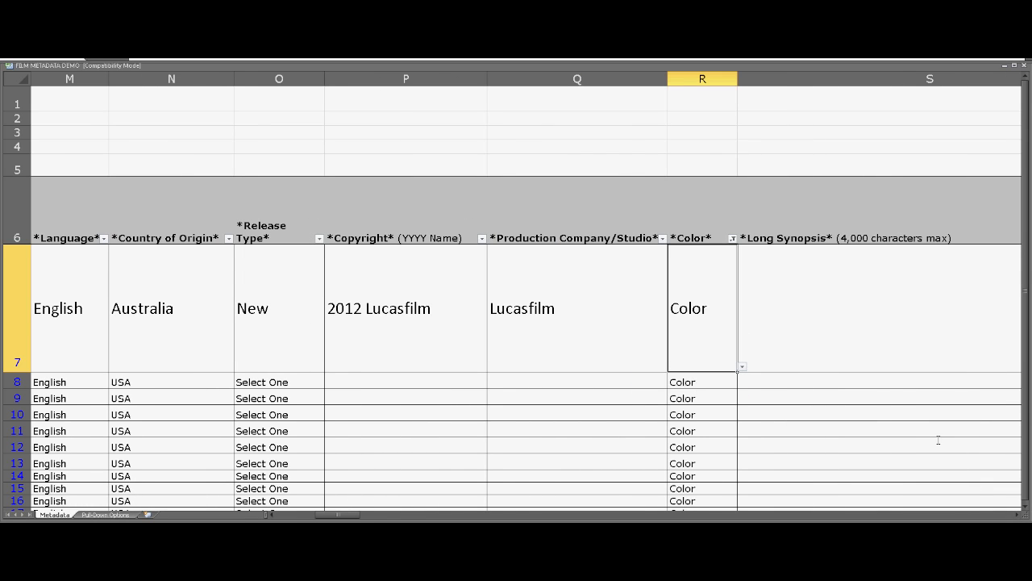
Enter "Long time ago, in a galaxy far away.." as the long synopsis in row 7
left_click(1017, 514)
left_click(1017, 515)
left_click(662, 322)
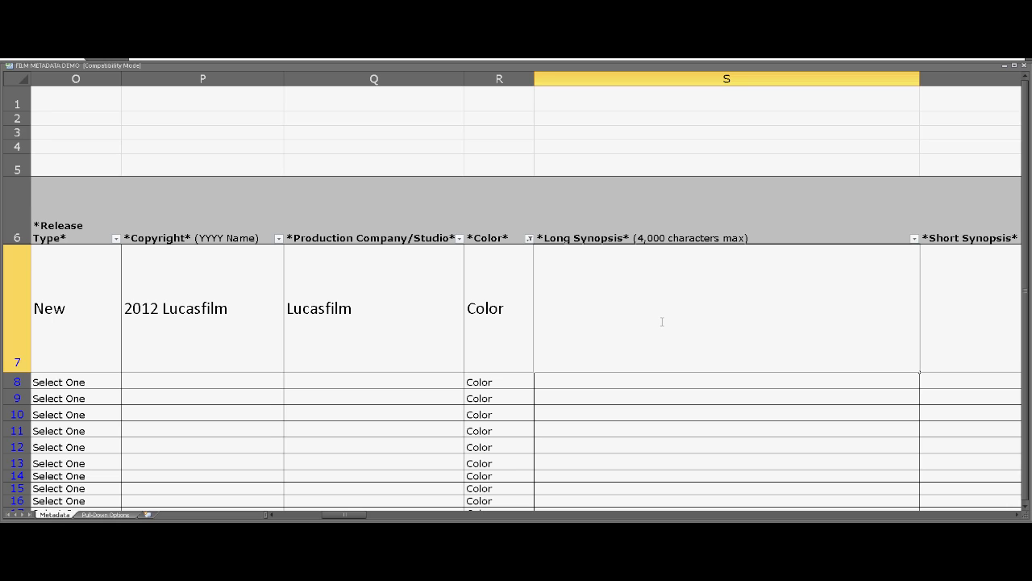
type("Long time ago, ")
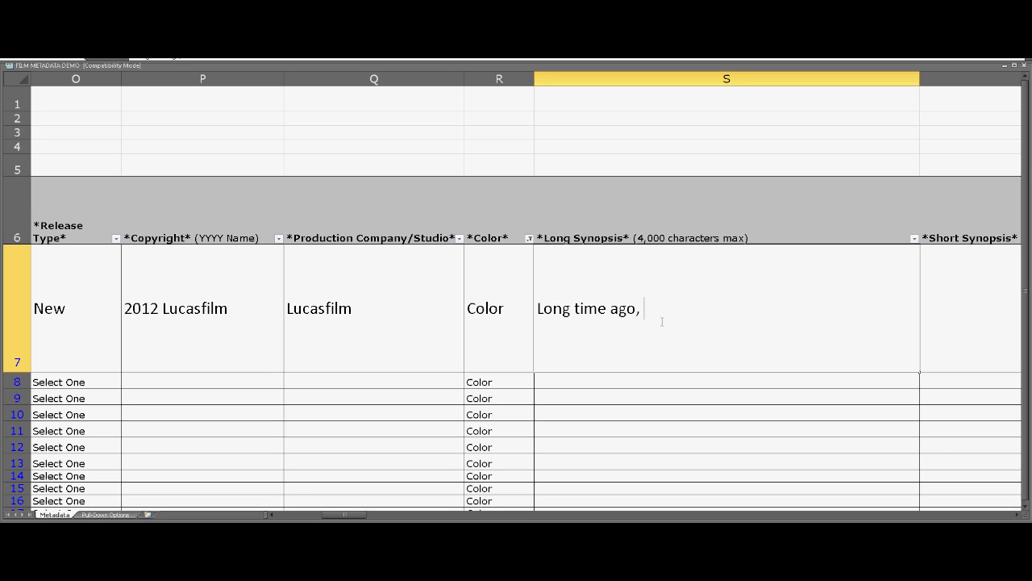
type("in a galaxy far away..")
key("Right")
key("Right")
key("Right")
key("Right")
Enter "Rebels defend the universe from the Evil Darth Vader.." as the short synopsis in row 7
left_click(1017, 514)
left_click(1017, 515)
left_click(1017, 514)
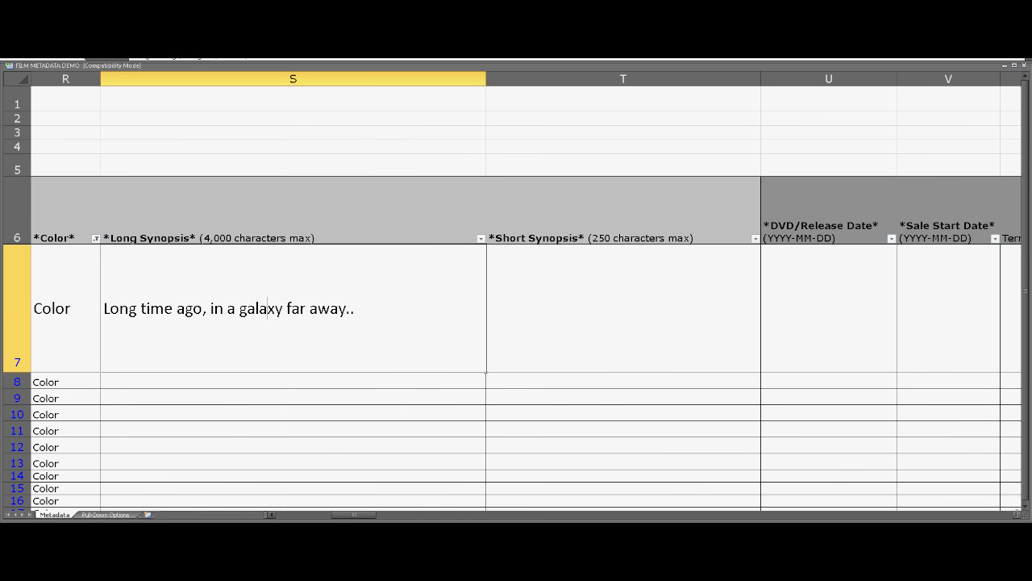
double_click(590, 330)
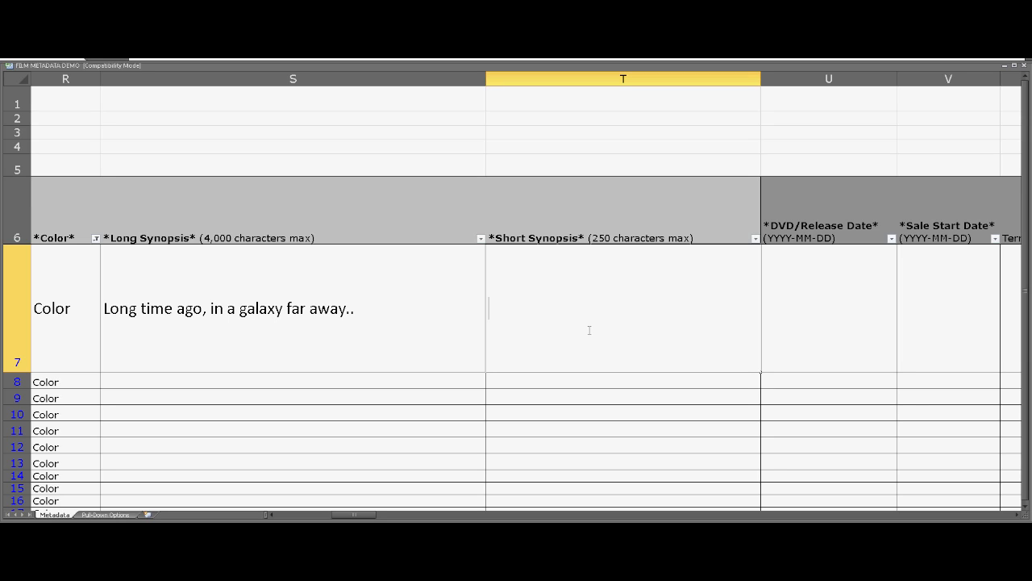
type("Rebels defend the univers")
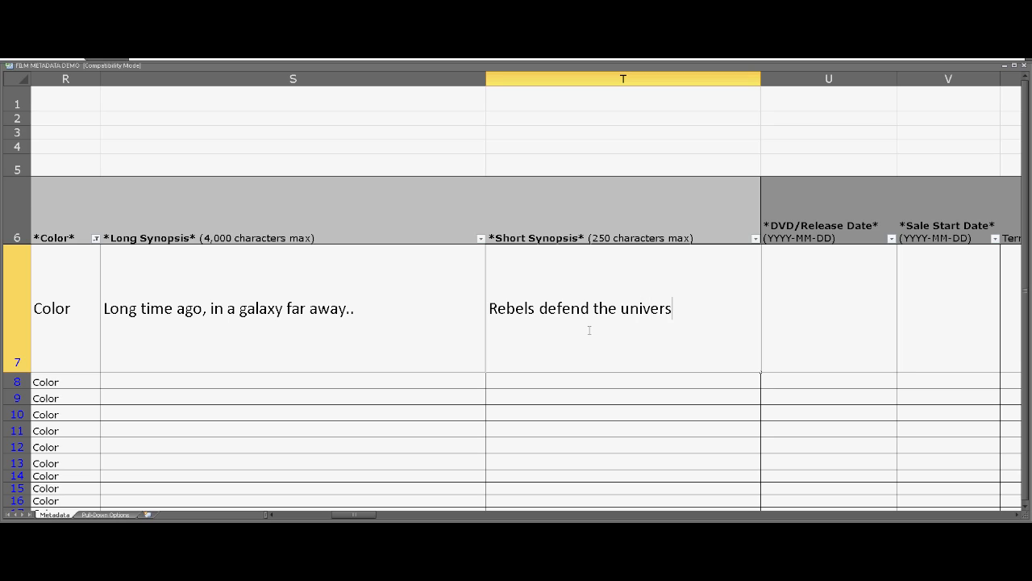
type("e from the Evil ")
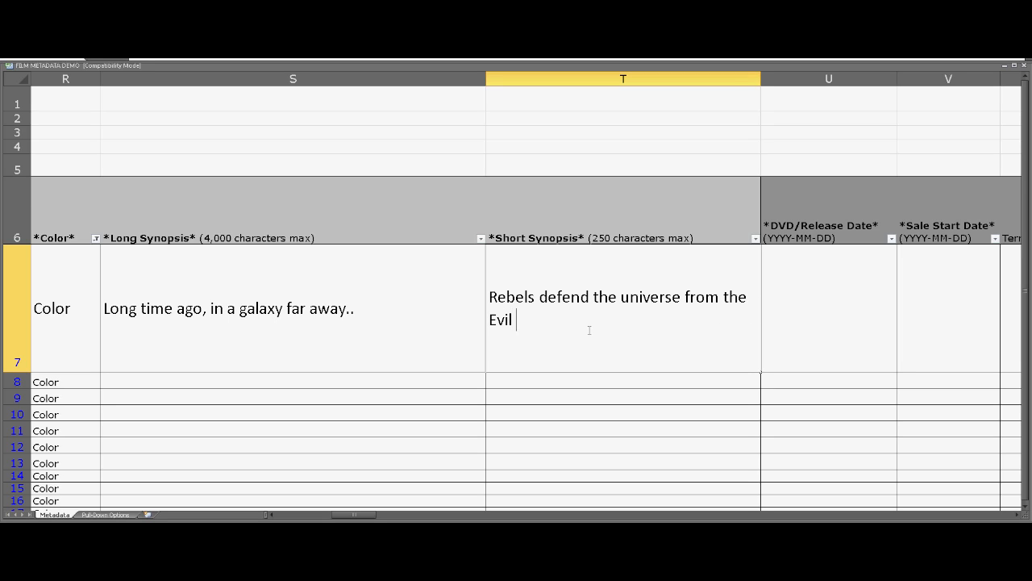
type("Darth Vader..")
left_click(611, 216)
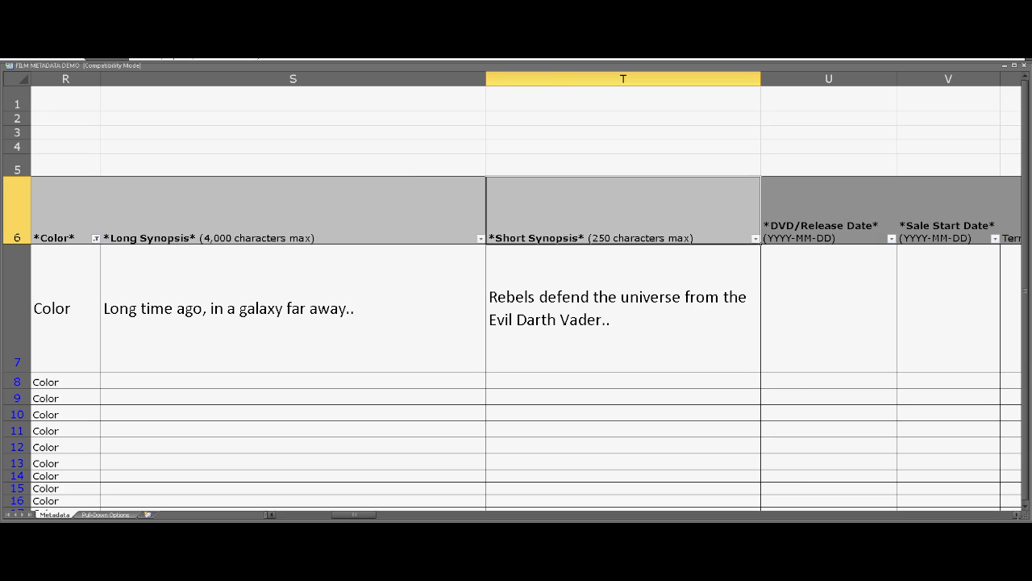
Enter 1985-06-06 as the DVD/release date in row 7
left_click(1017, 515)
left_click(1017, 514)
left_click(1017, 514)
left_click_drag(356, 514, 353, 514)
double_click(366, 312)
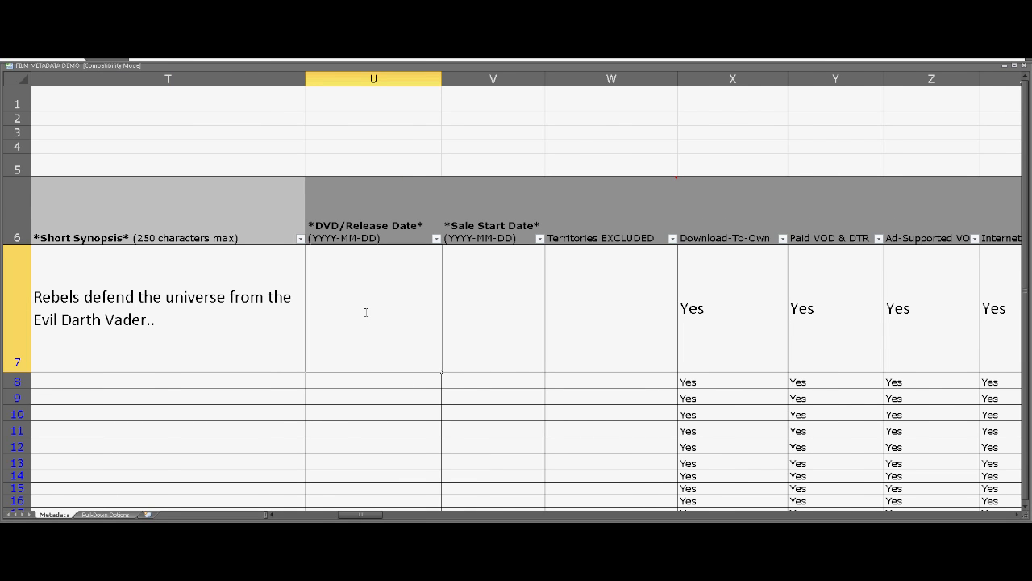
type("1985-06-06")
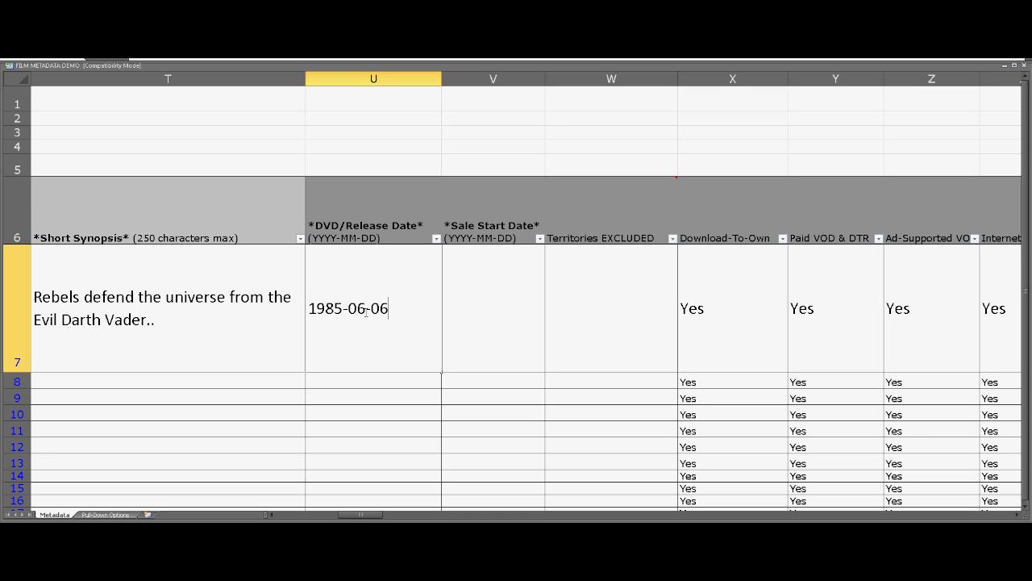
Enter 2012-02-01 as the sale start date in row 7
left_click(510, 324)
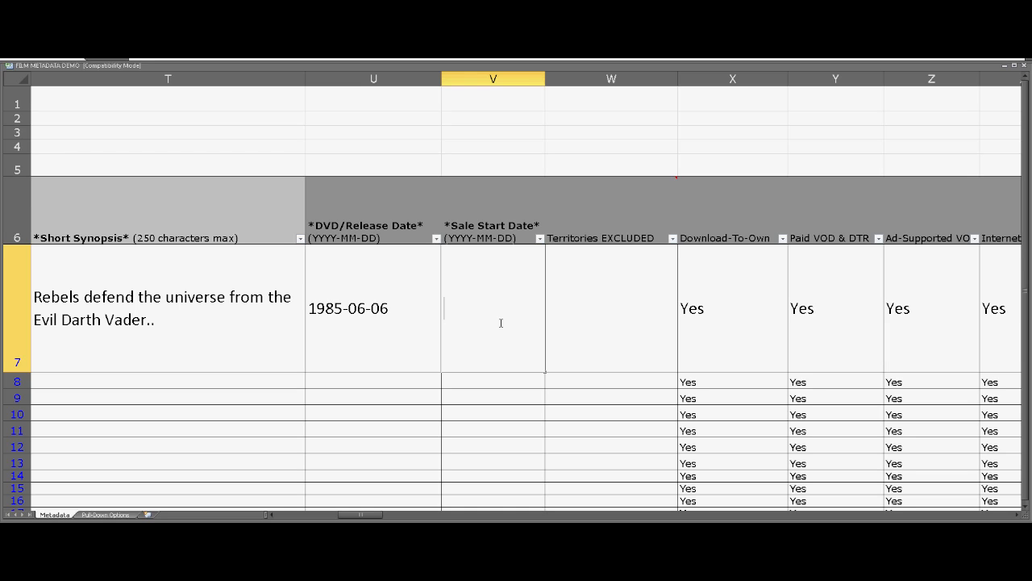
type("2012-02-01")
double_click(594, 316)
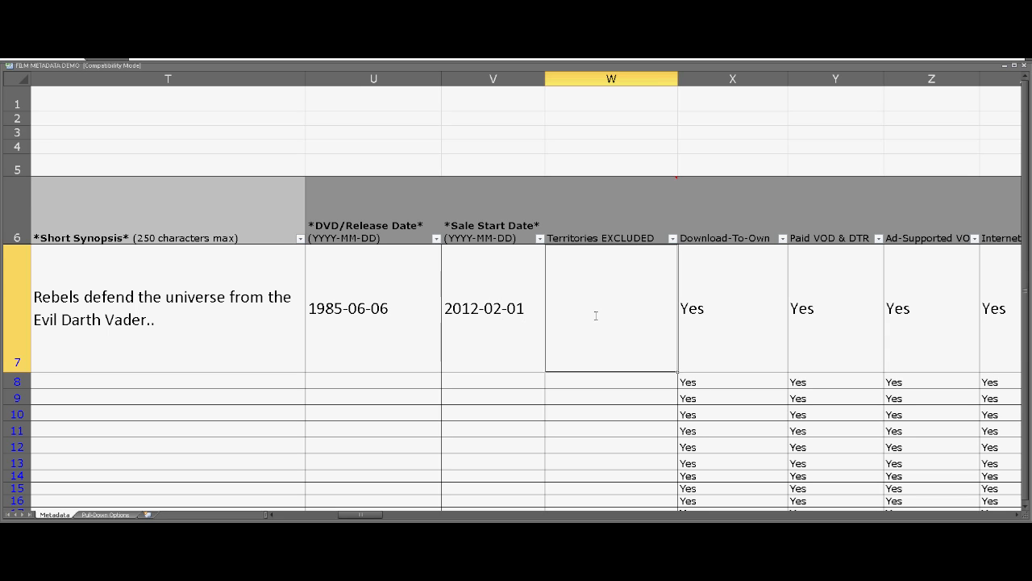
Enter Lucas;George and a second director's name, separated by a vertical bar, in the Directors field of row 7
left_click(1017, 514)
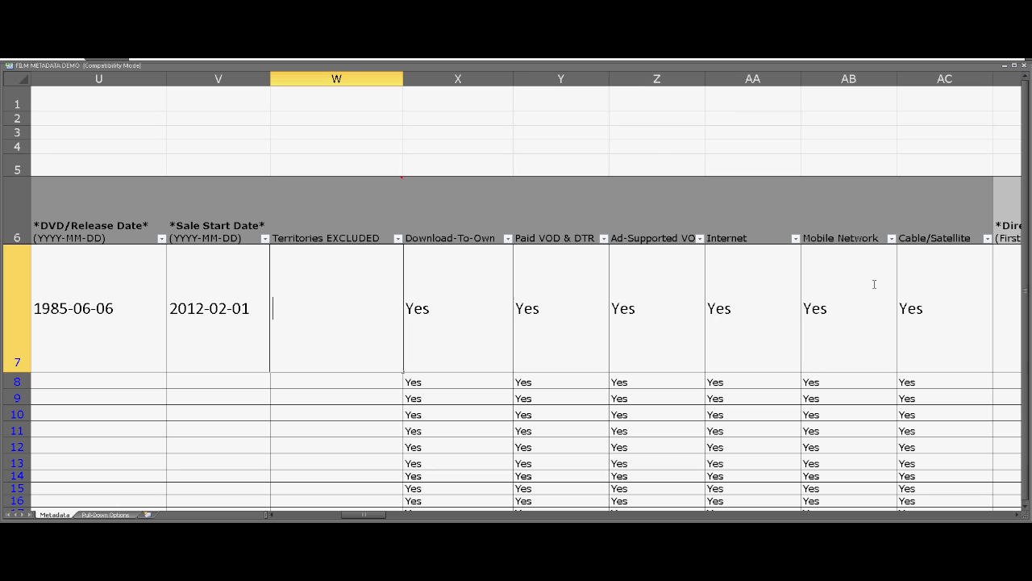
scroll(544, 337, "right", 5)
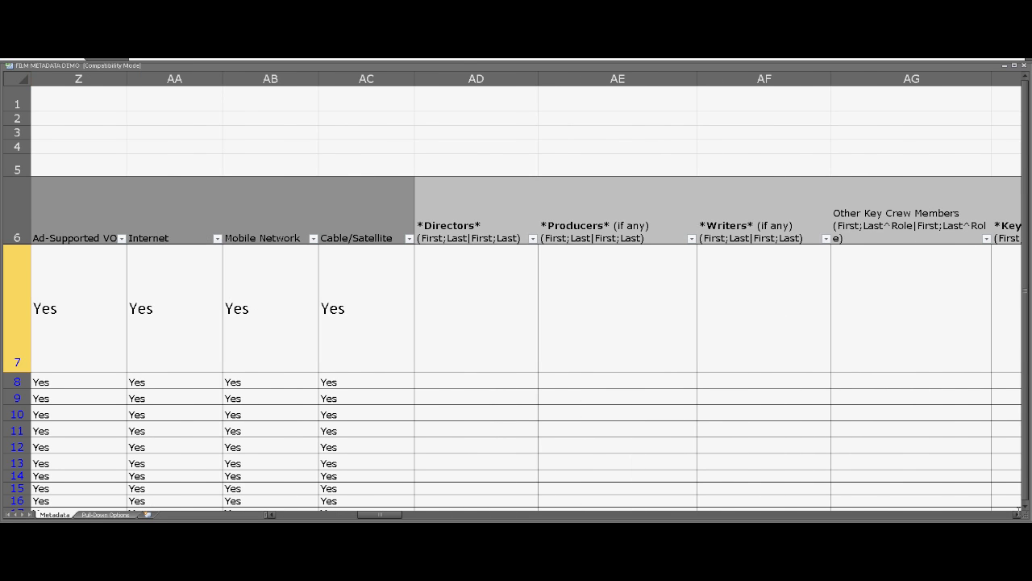
left_click(437, 312)
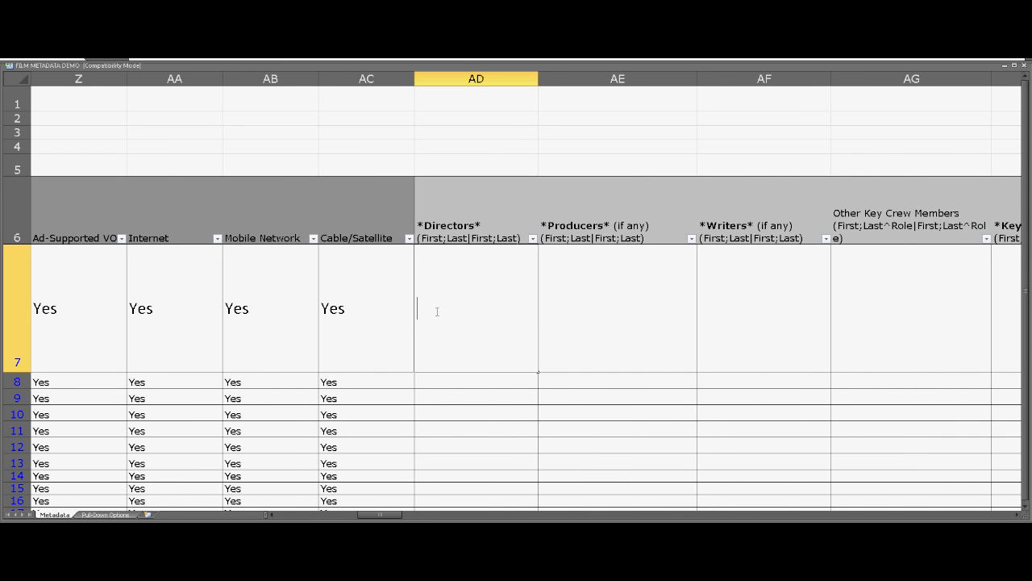
type("Lucas;George|Smith;John")
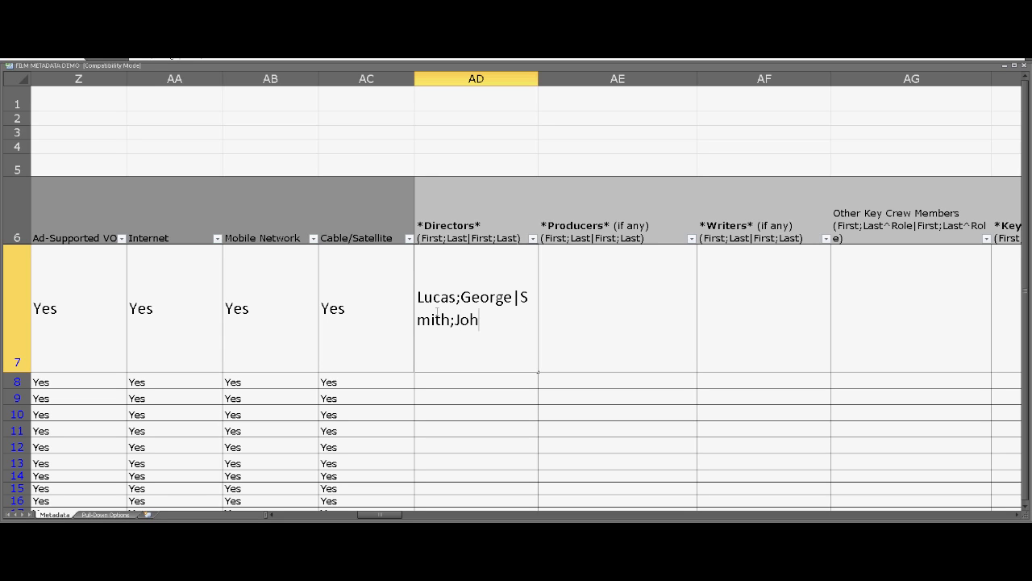
Enter Lucas;George in the Producers field of row 7
double_click(579, 308)
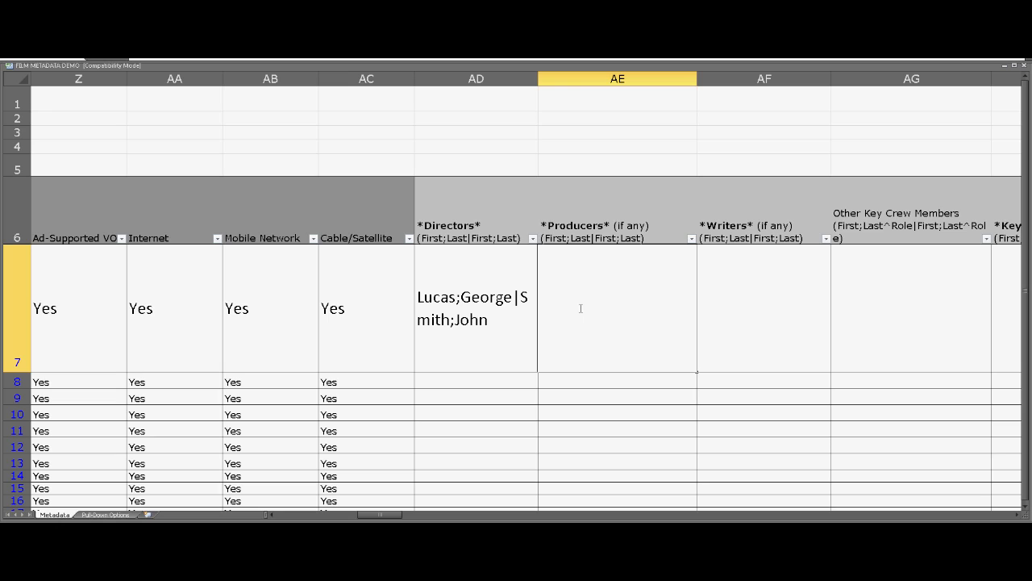
type("Lucas;George")
double_click(516, 299)
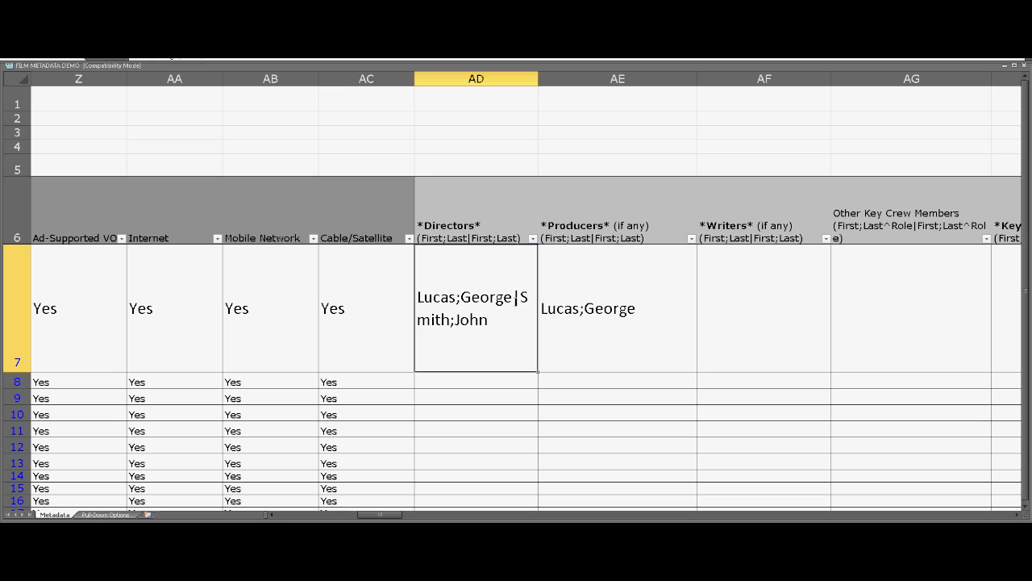
left_click_drag(514, 299, 519, 299)
double_click(731, 311)
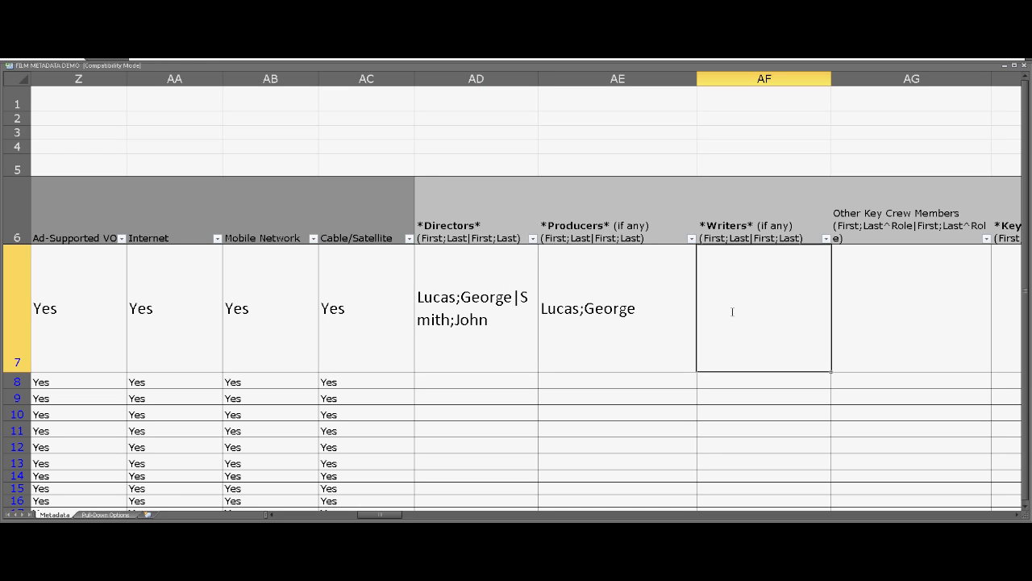
Copy the Directors entry of row 7 into the Writers field of the same row
left_click(468, 300)
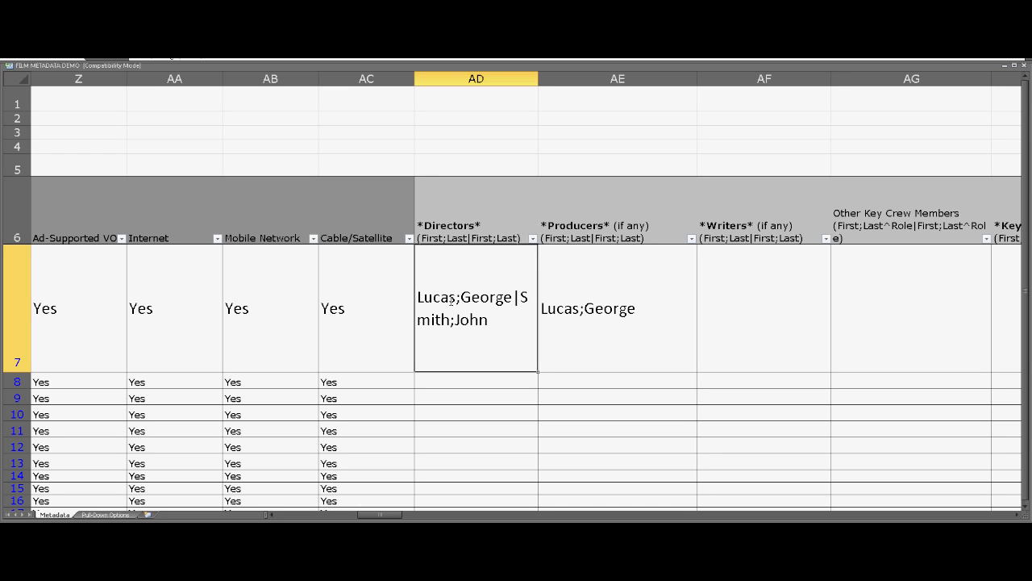
key("ctrl+c")
left_click(722, 312)
key("ctrl+v")
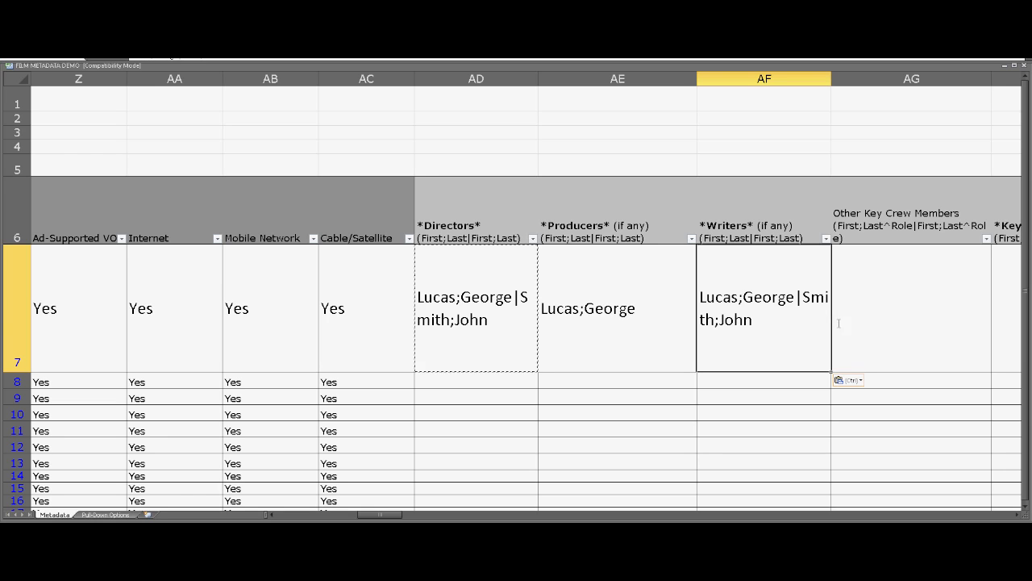
Enter a crew member's name with the role ^Chief Animator and a closing vertical bar under Other Key Crew Members in row 7
scroll(710, 319, "right", 2)
double_click(702, 324)
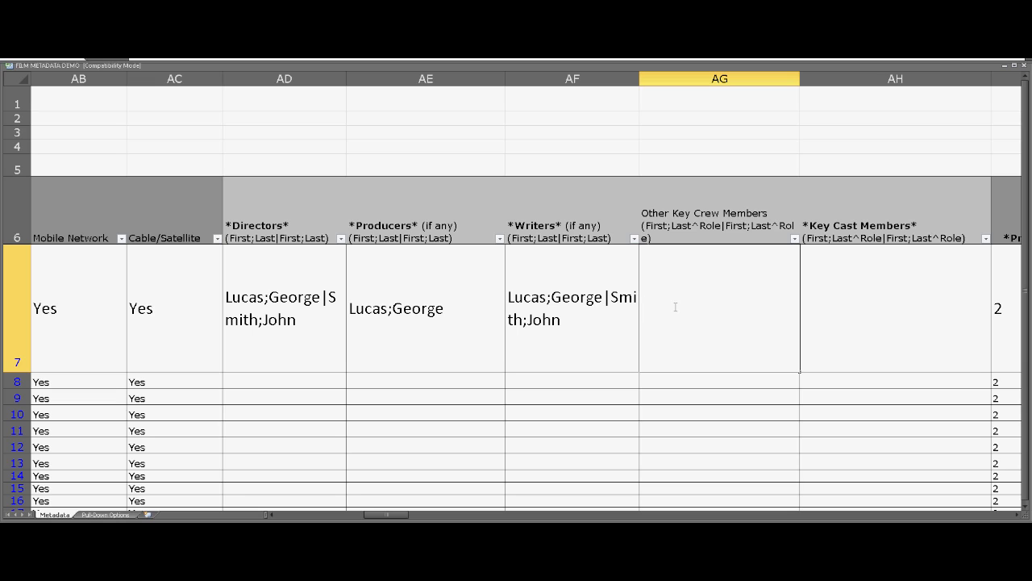
type("Smith;John^Chief A")
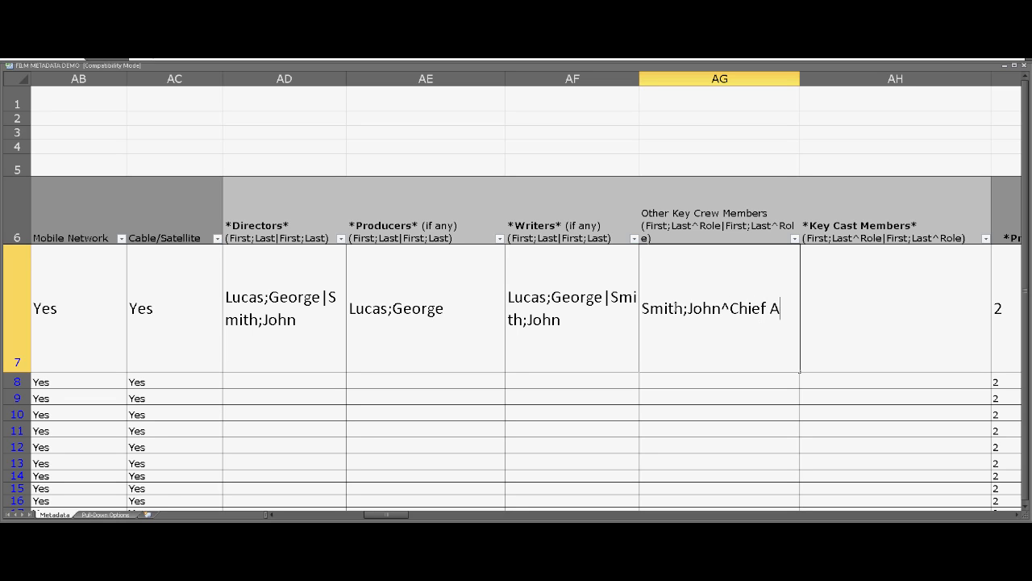
type("nimator")
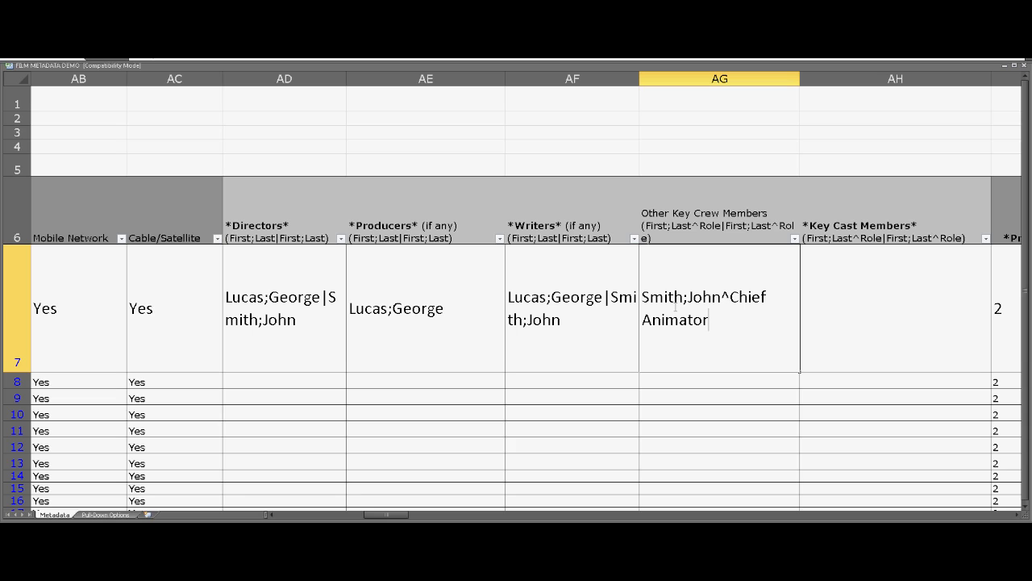
type("|")
left_click_drag(721, 297, 729, 297)
left_click(716, 225)
double_click(677, 218)
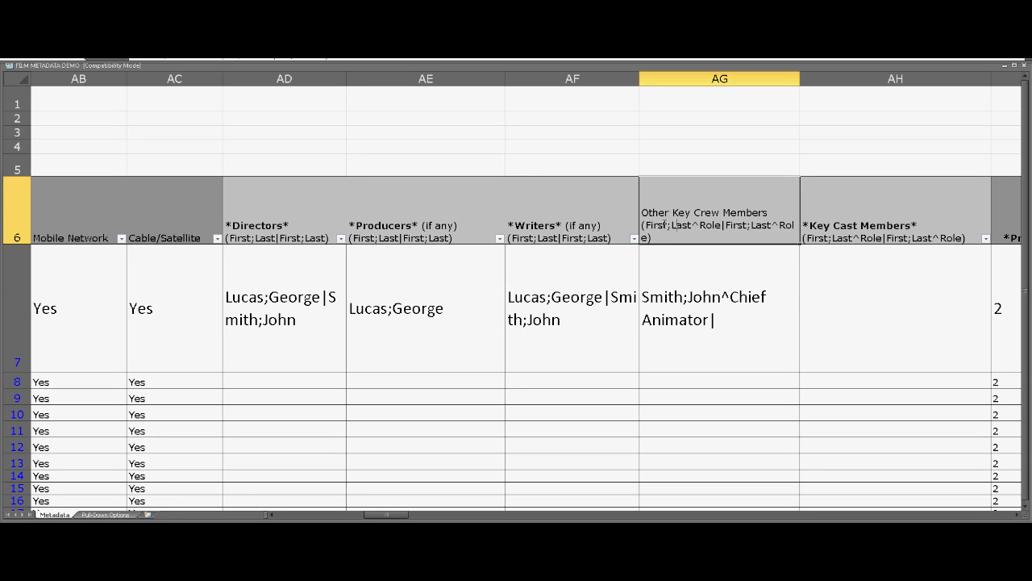
Enter Ford;Harrison^Han Solo|Hamil;Mark^Luke Skywalker| as the key cast members in row 7
left_click(876, 322)
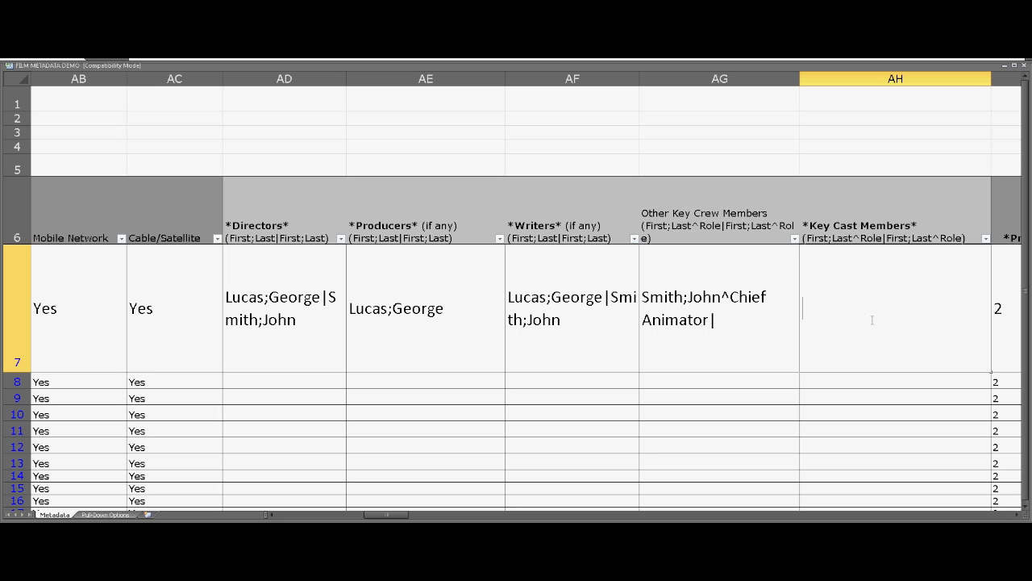
left_click(1017, 513)
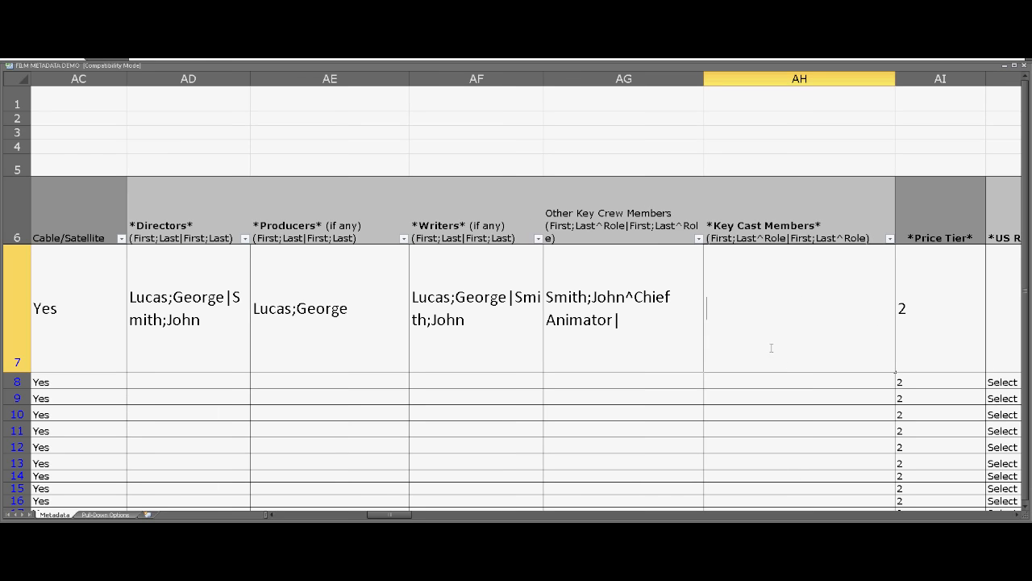
type("Ford;Harrison")
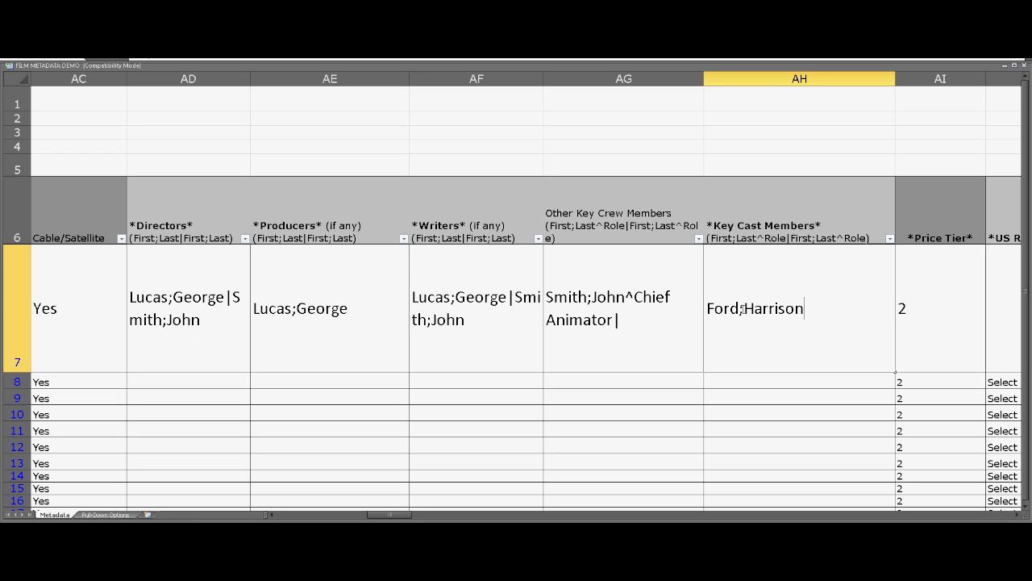
type("^Han Solo|Hamil;Mark^L")
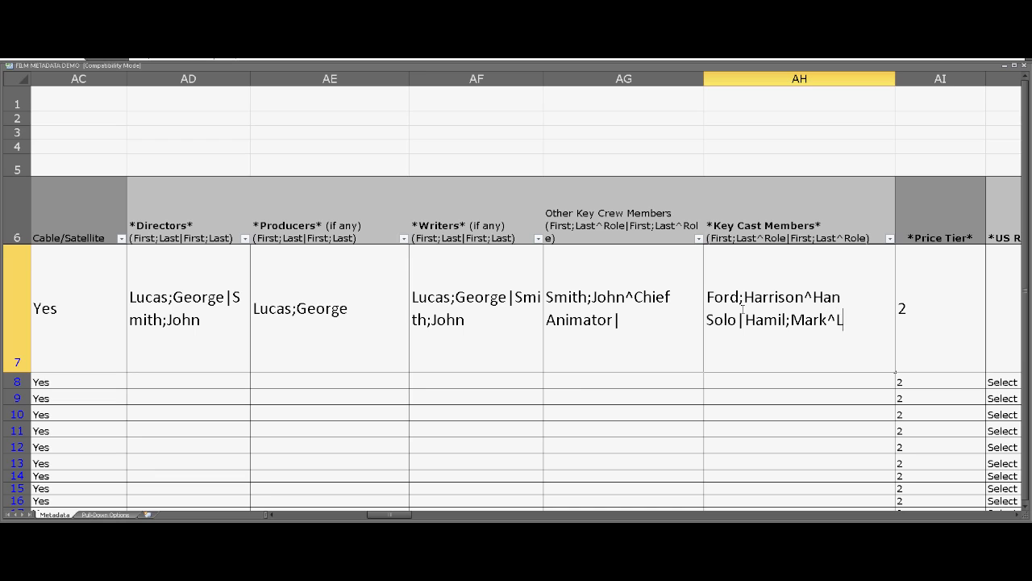
type("uke Skywal")
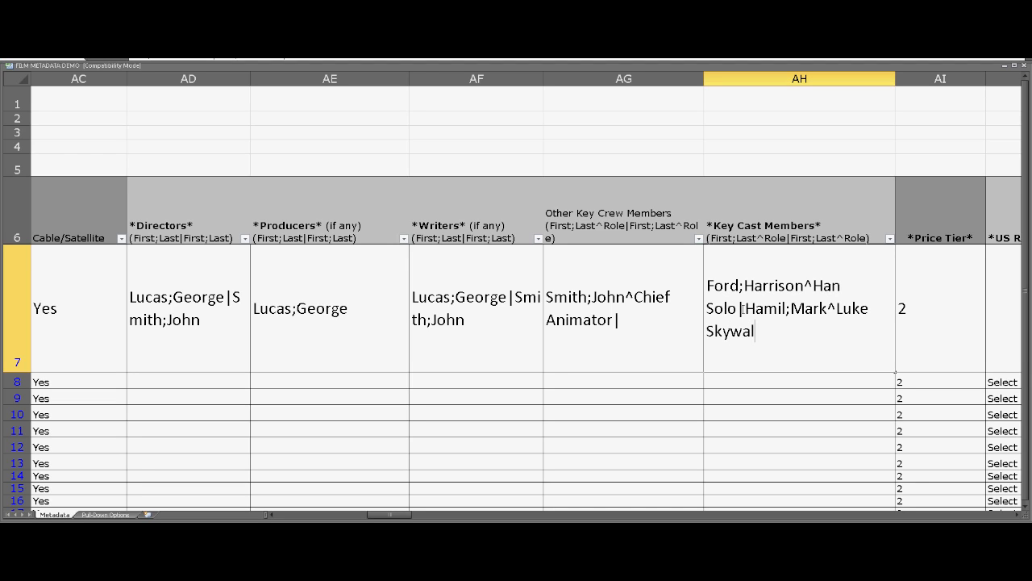
type("ker|")
key("shift+Left")
double_click(1017, 515)
left_click(604, 345)
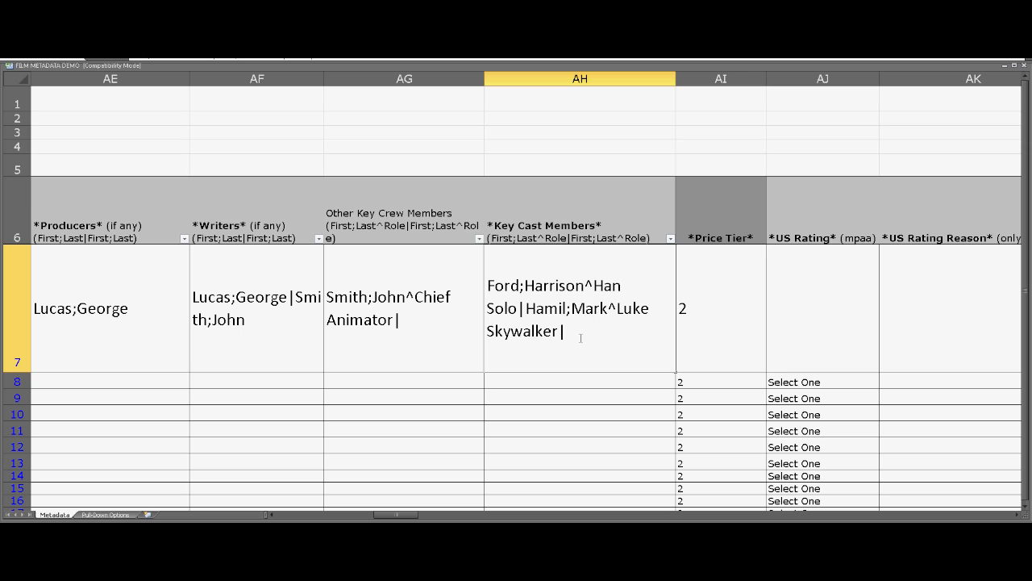
Examine the Price Tier field and the country rating fields in row 7
left_click(1017, 514)
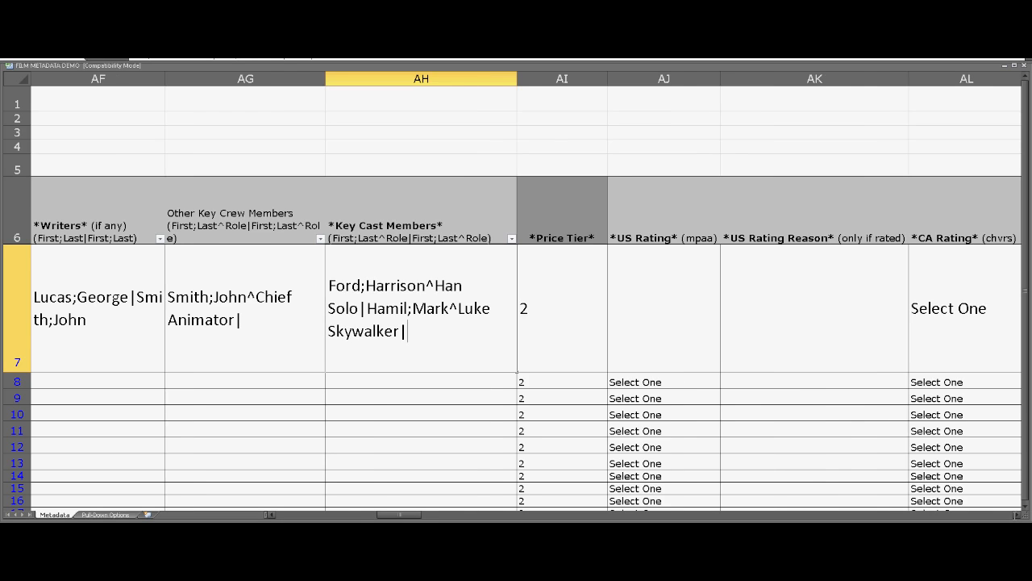
left_click(1017, 514)
left_click(422, 315)
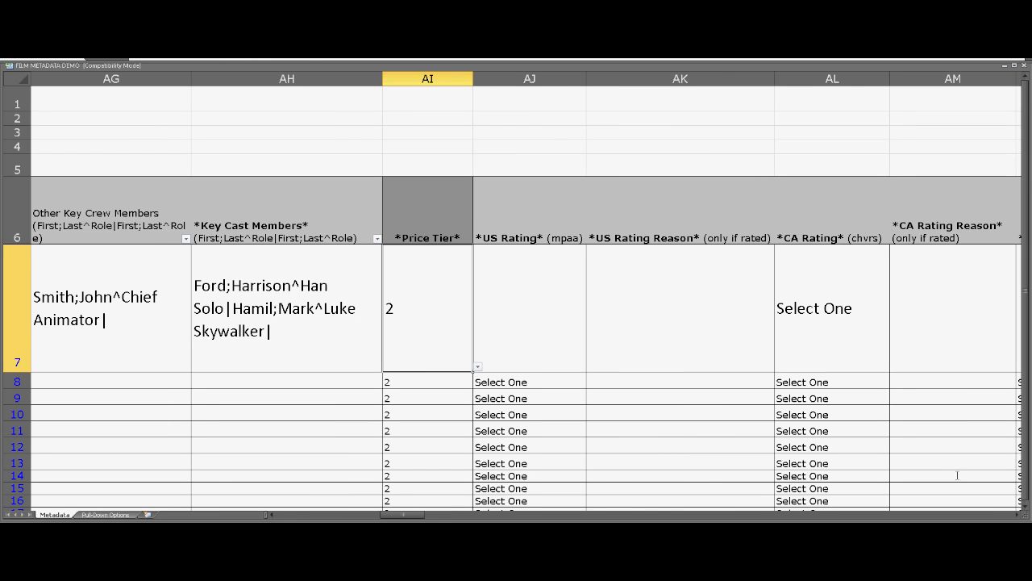
left_click(1016, 515)
left_click(1017, 515)
left_click(1017, 514)
left_click(1017, 514)
left_click(1017, 514)
left_click(1017, 514)
left_click(1017, 514)
left_click(1017, 515)
left_click(1017, 514)
left_click(1017, 515)
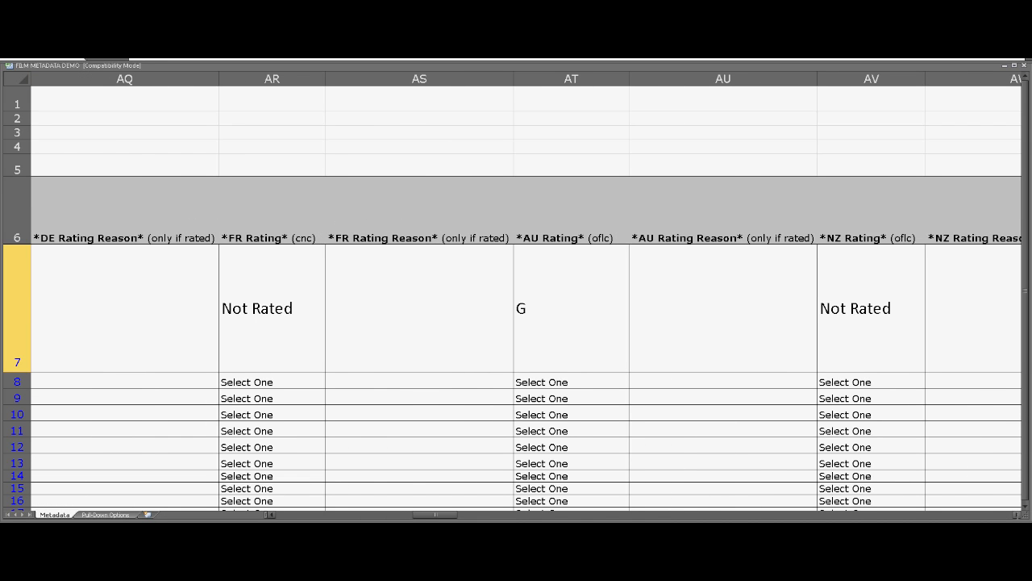
Set the AU Rating in row 7 to MA15+ and enter Violence as the AU Rating Reason
left_click(556, 311)
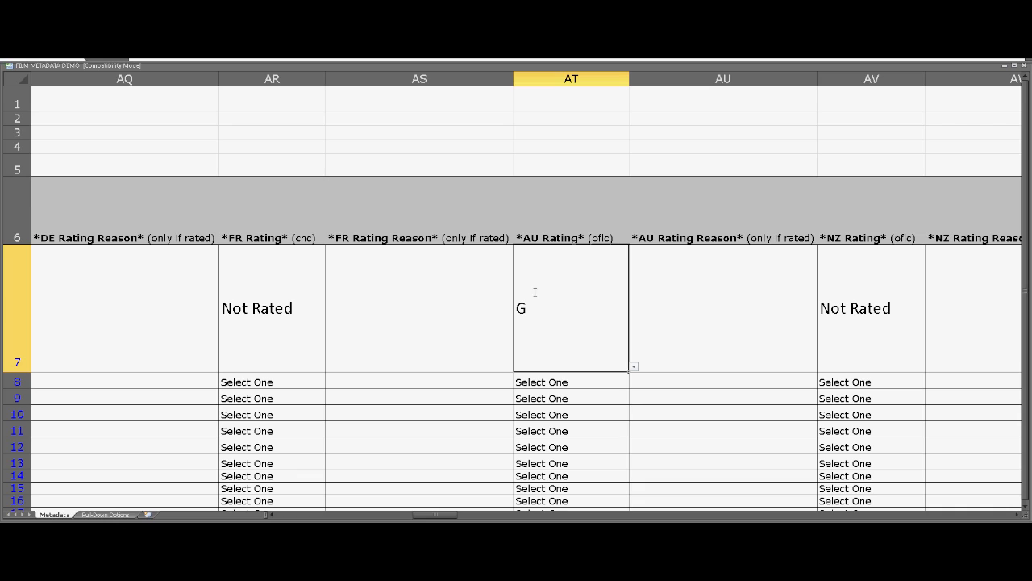
left_click(634, 366)
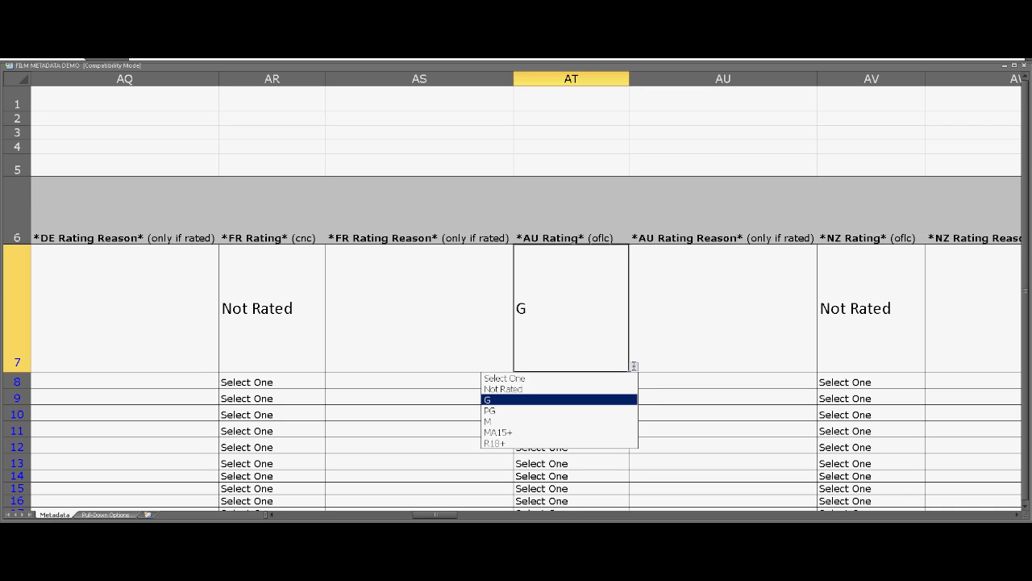
left_click(520, 432)
left_click(667, 308)
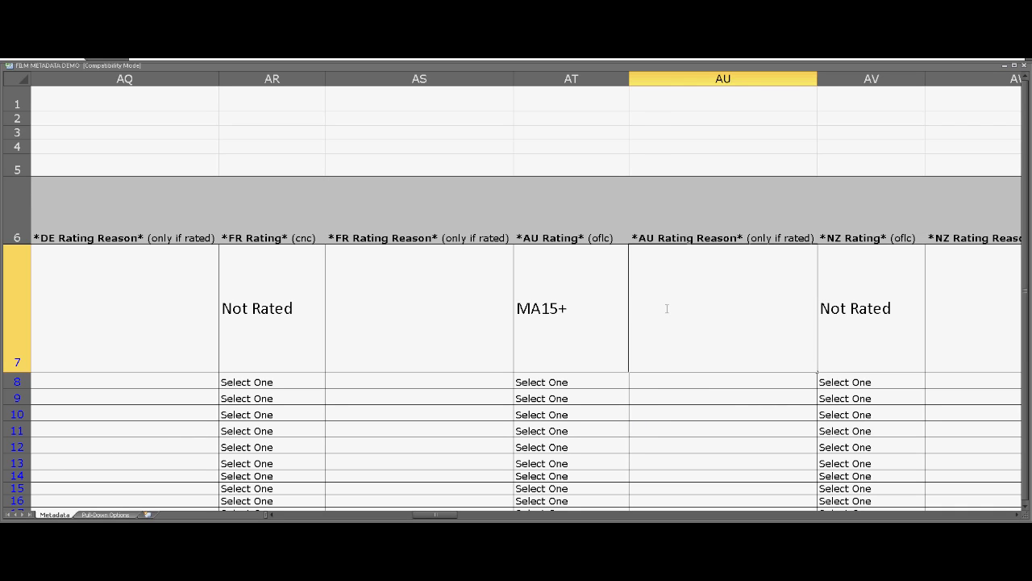
type("Violence")
Clear the AU Rating Reason in row 7 and set the AU Rating back to G
left_click_drag(695, 308, 633, 308)
key("BackSpace")
left_click(545, 306)
left_click(634, 367)
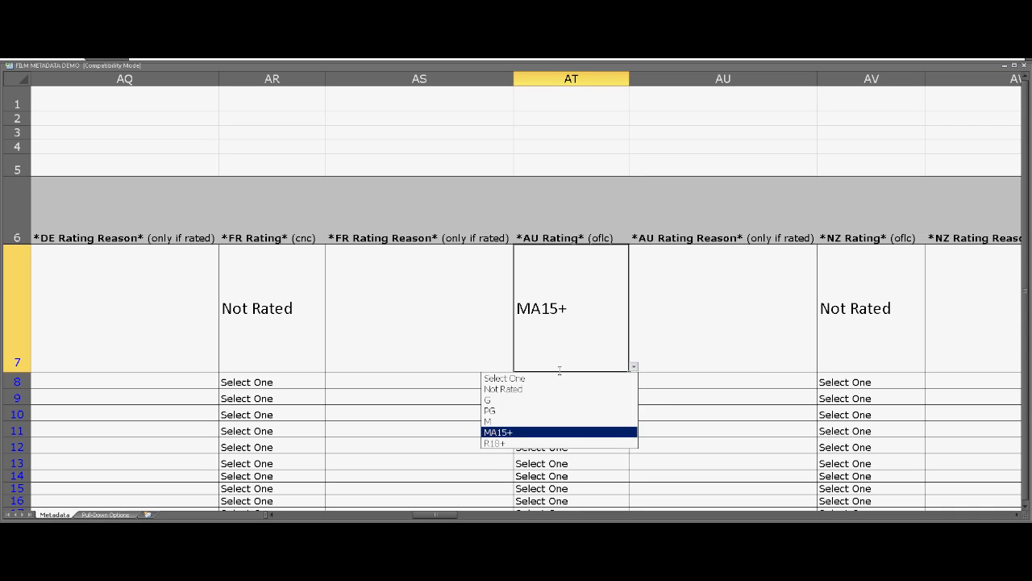
left_click(510, 399)
left_click(630, 276)
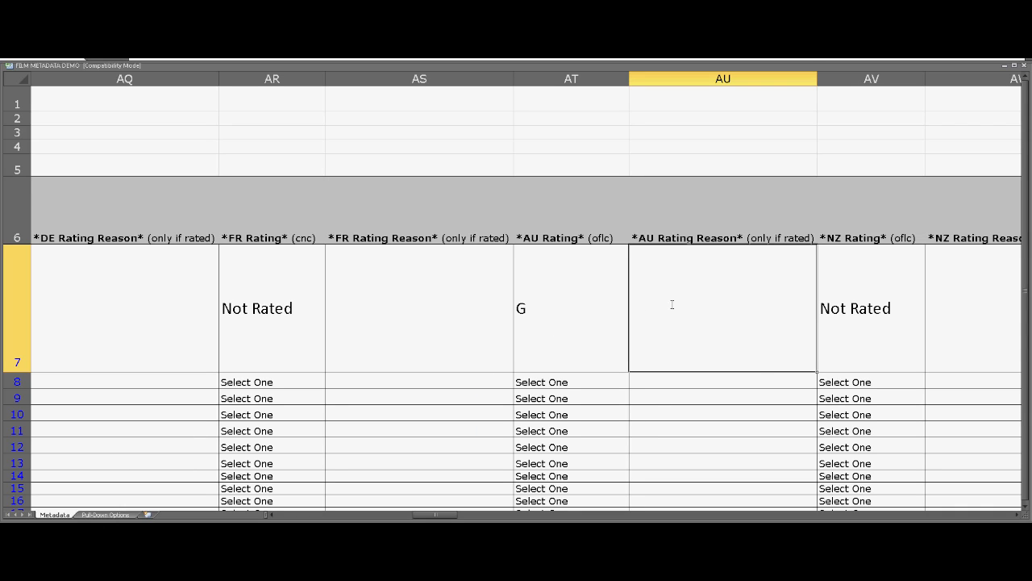
Review the country rating and rating reason fields in row 7, up to the first chapter fields
left_click(418, 288)
key("Left")
key("Left")
key("Left")
key("Left")
key("Left")
key("Left")
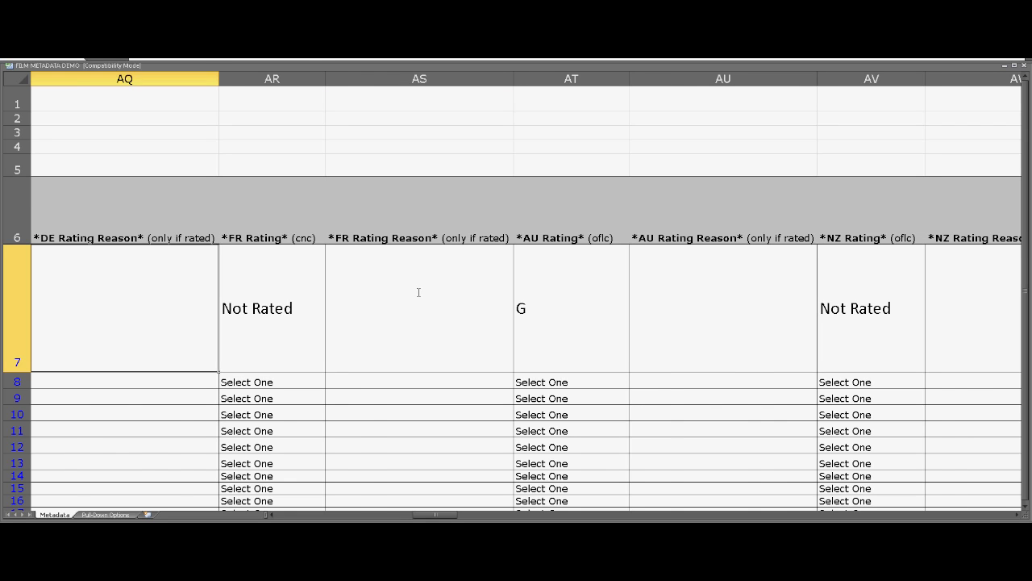
key("Right")
key("Right")
key("Right")
key("Right")
key("Right")
key("Right")
key("Right")
key("Right")
key("Right")
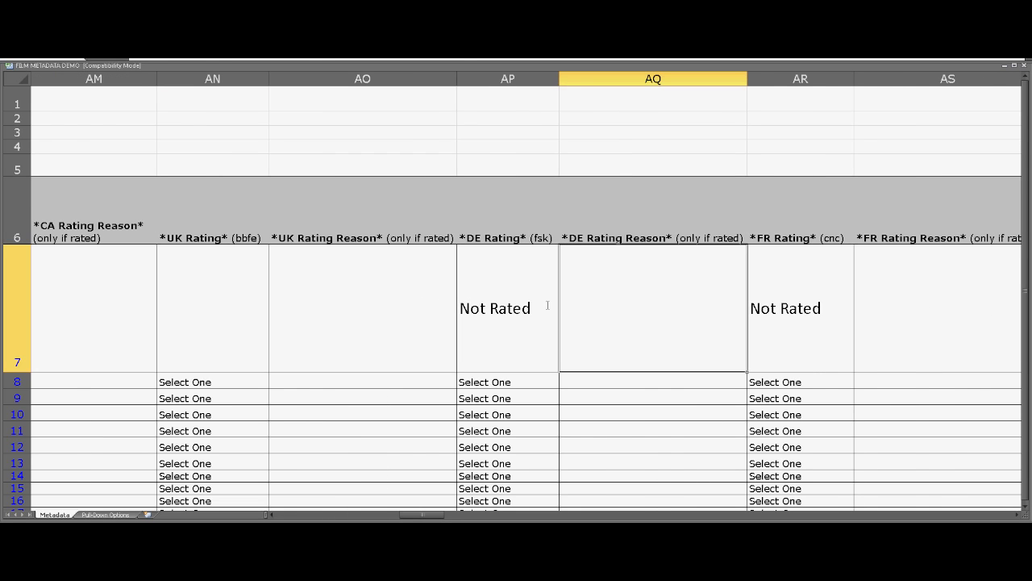
key("Right")
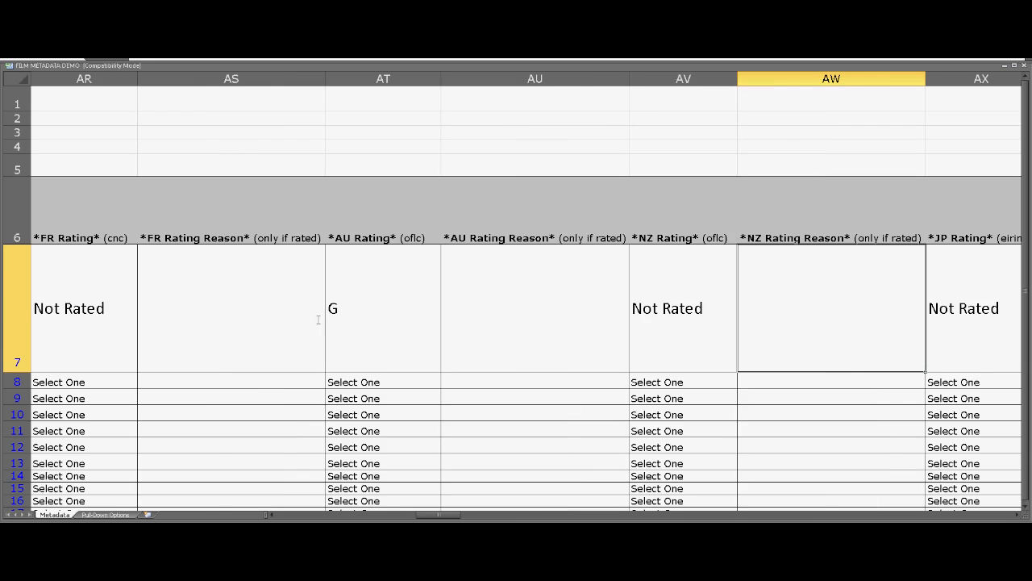
key("Right")
key("Right")
key("Right")
key("Right")
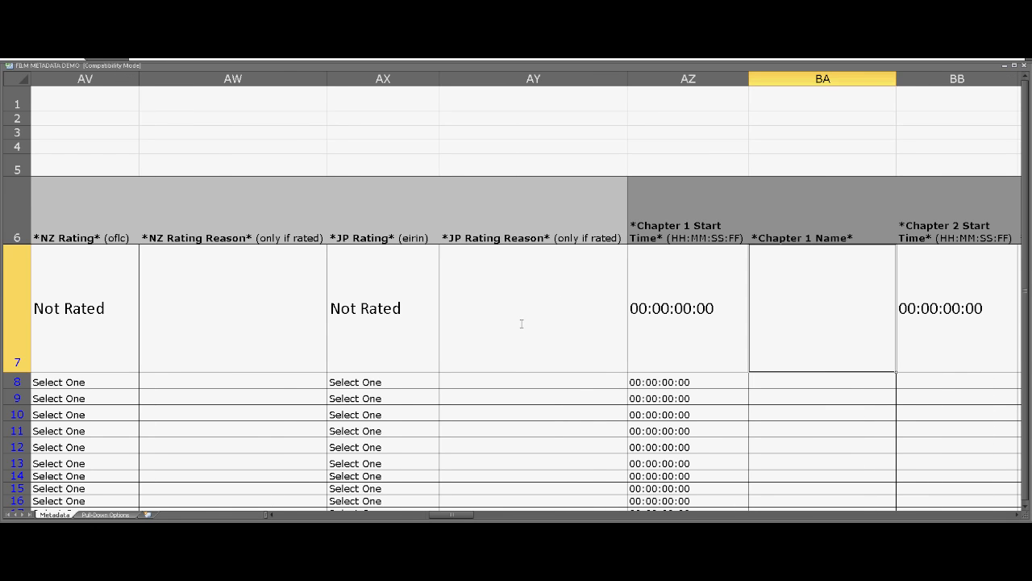
Enter Empire Attacks as the Chapter 1 Name and Rebels Meet as the Chapter 2 Name in row 7
key("Right")
double_click(813, 309)
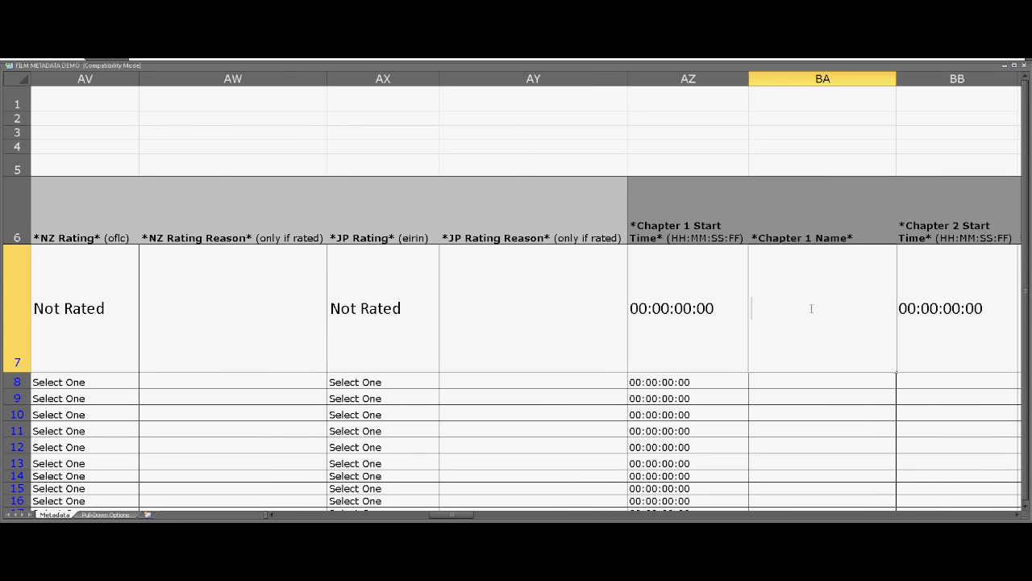
left_click(1019, 514)
left_click(1018, 514)
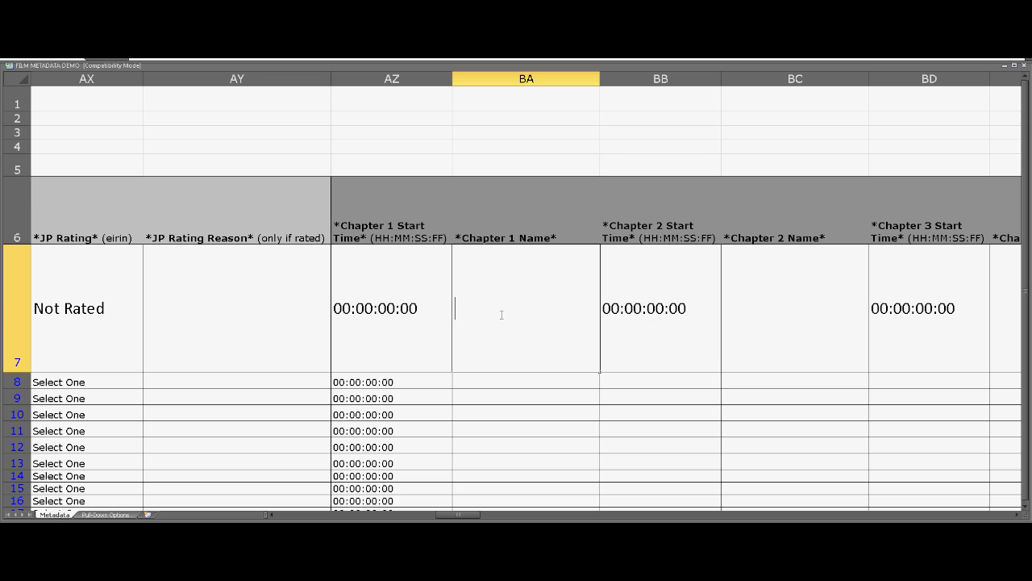
type("Empire Attacks")
left_click(426, 310)
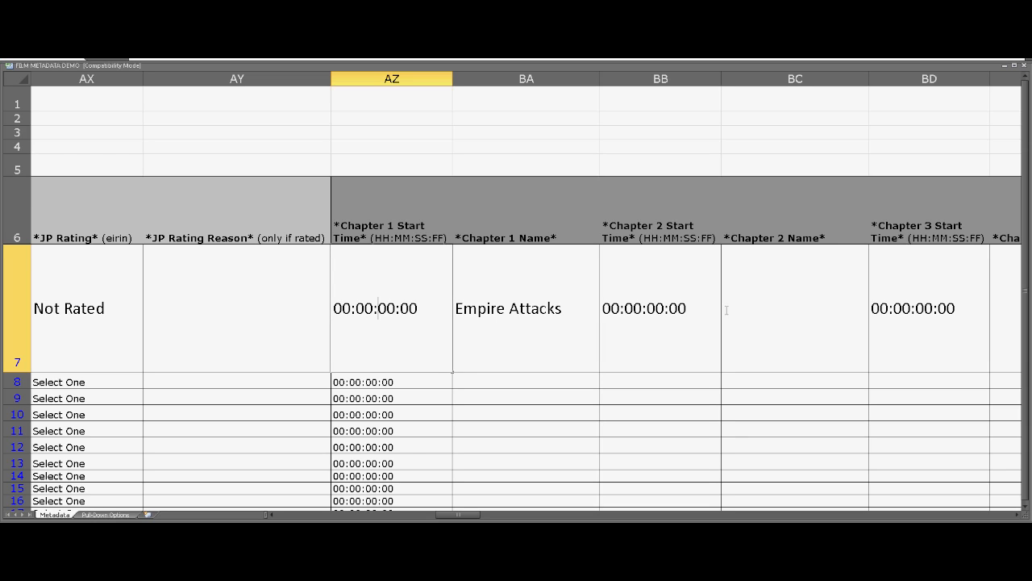
double_click(776, 311)
type("Rebels Meet")
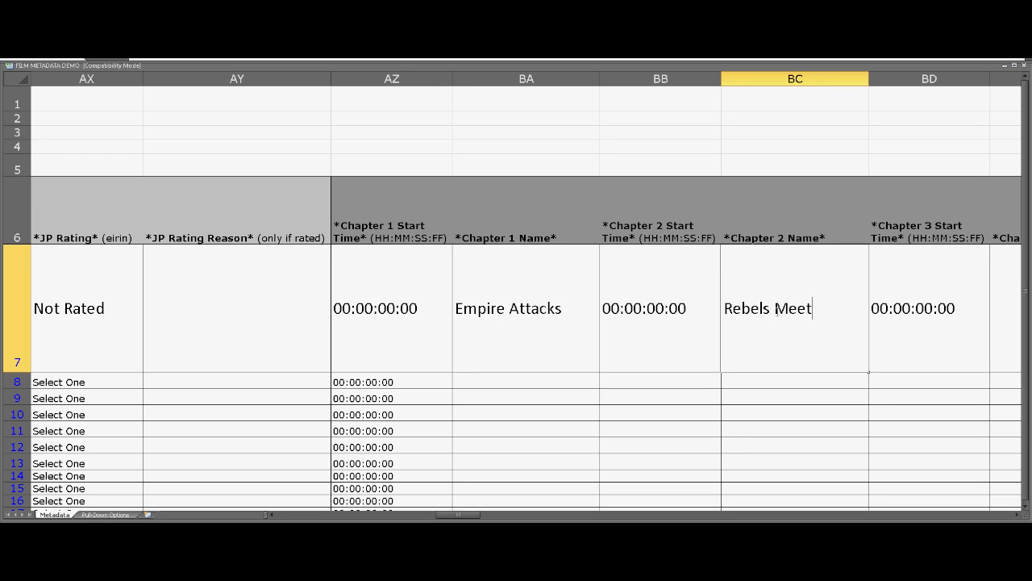
Set the Chapter 2 Start Time in row 7 to 00:04:20:04
left_click(643, 308)
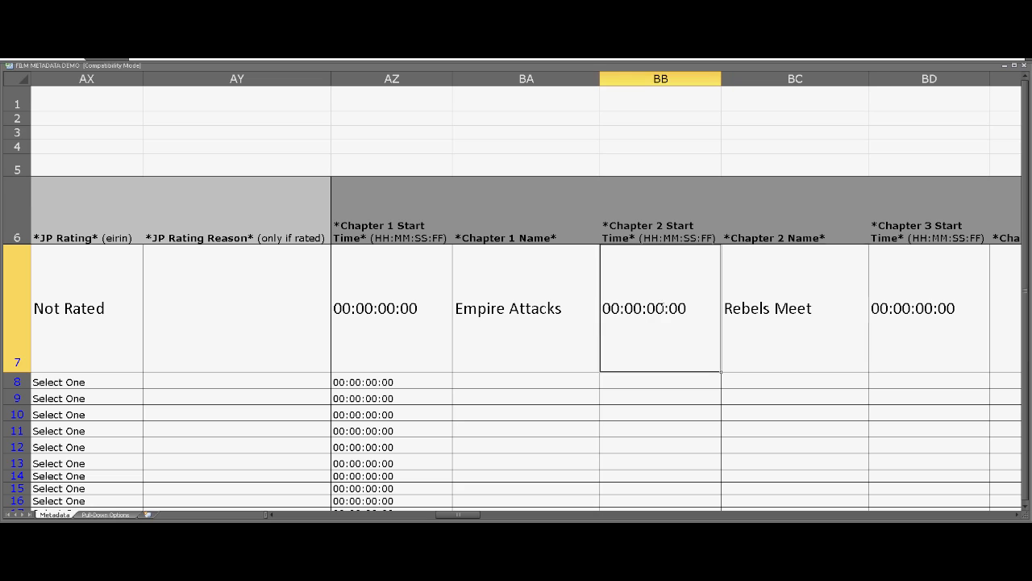
double_click(642, 308)
key("BackSpace")
type("4")
key("Right")
key("Right")
key("BackSpace")
type("2")
key("Right")
key("Right")
key("Right")
key("Right")
key("BackSpace")
type("4")
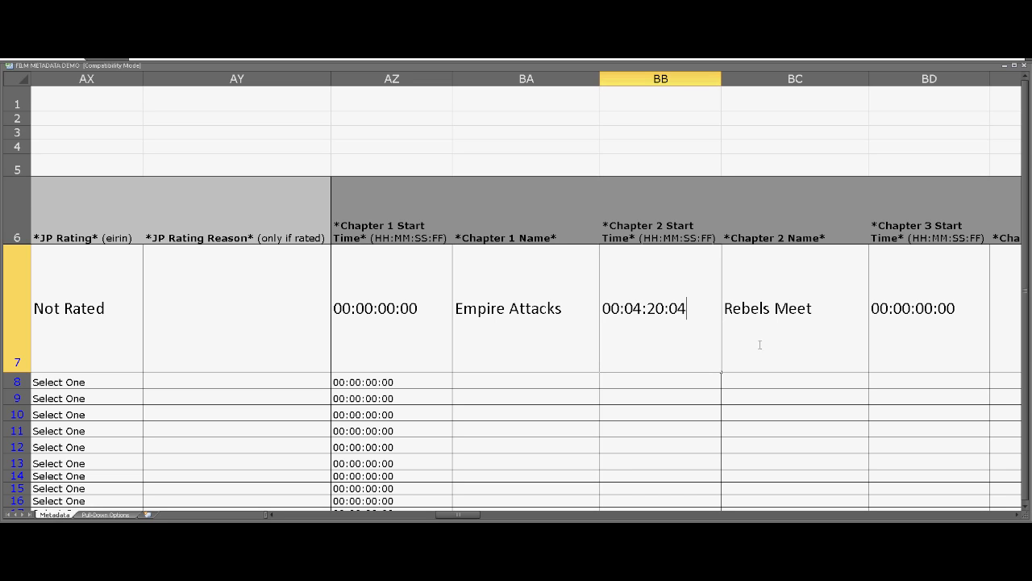
Enter Leia Arrives at base as the Chapter 3 Name in row 7
left_click(1018, 515)
left_click(1018, 515)
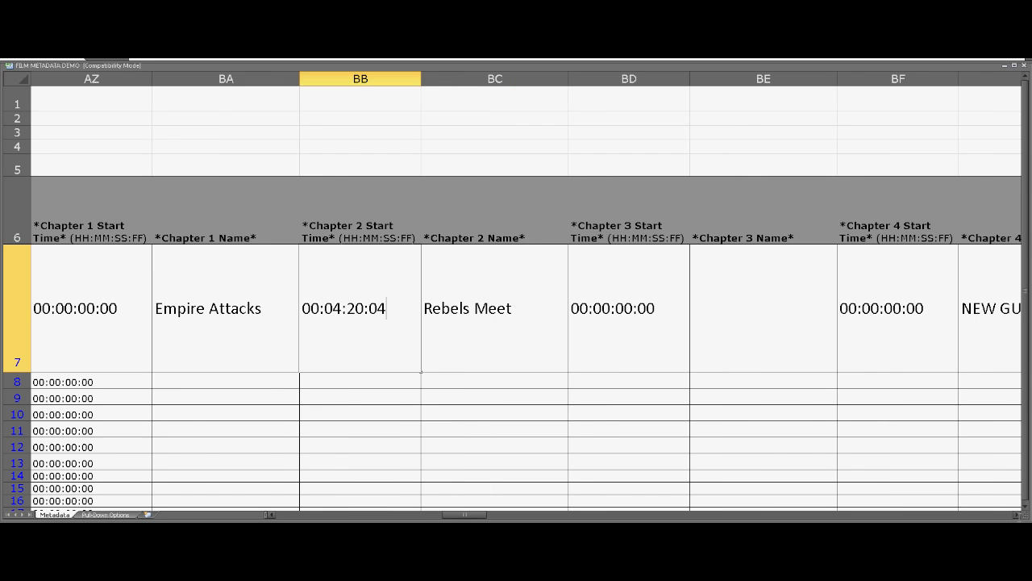
key("Left")
key("shift+Left")
double_click(733, 308)
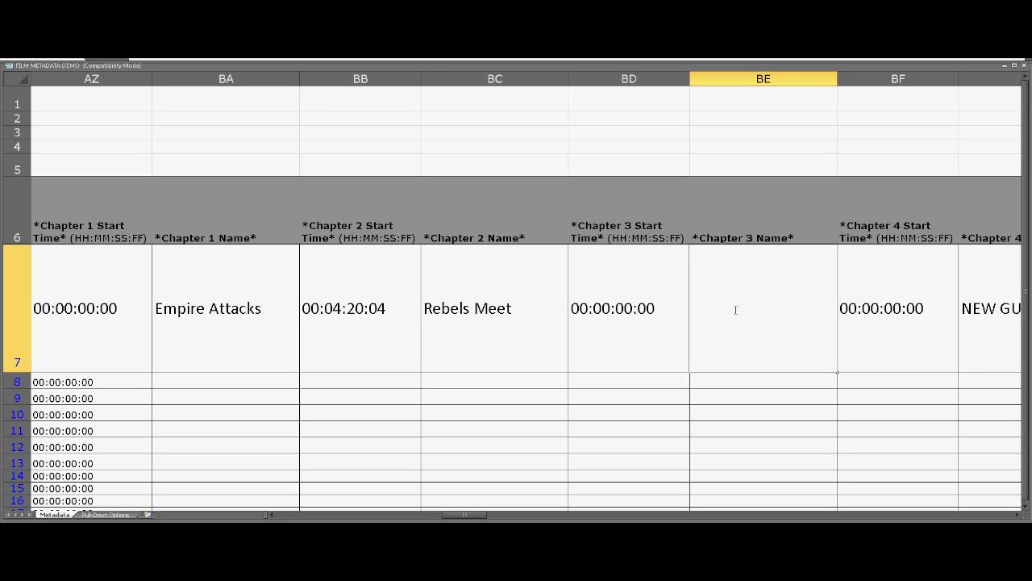
type("Leia Arrives at base")
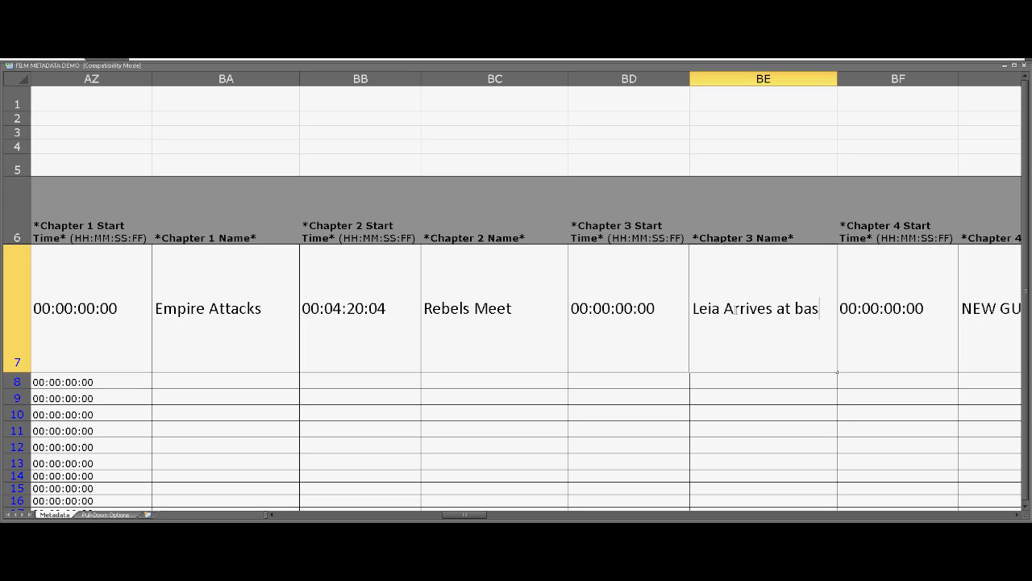
Set the Chapter 3 Start Time in row 7 to 00:80:33:00
double_click(620, 309)
left_click(605, 309)
key("BackSpace")
type("8")
key("Right")
key("Right")
key("Right")
key("BackSpace")
type("3")
key("Delete")
type("3")
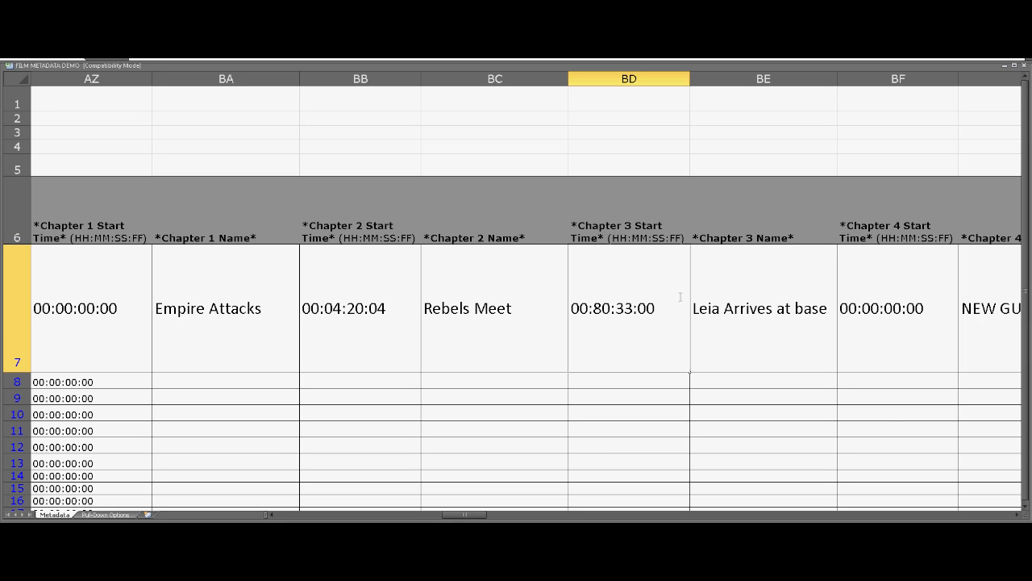
Examine the hour, minute and second parts of the Chapter 10 Start Time in row 7
left_click_drag(465, 515, 512, 514)
left_click(505, 261)
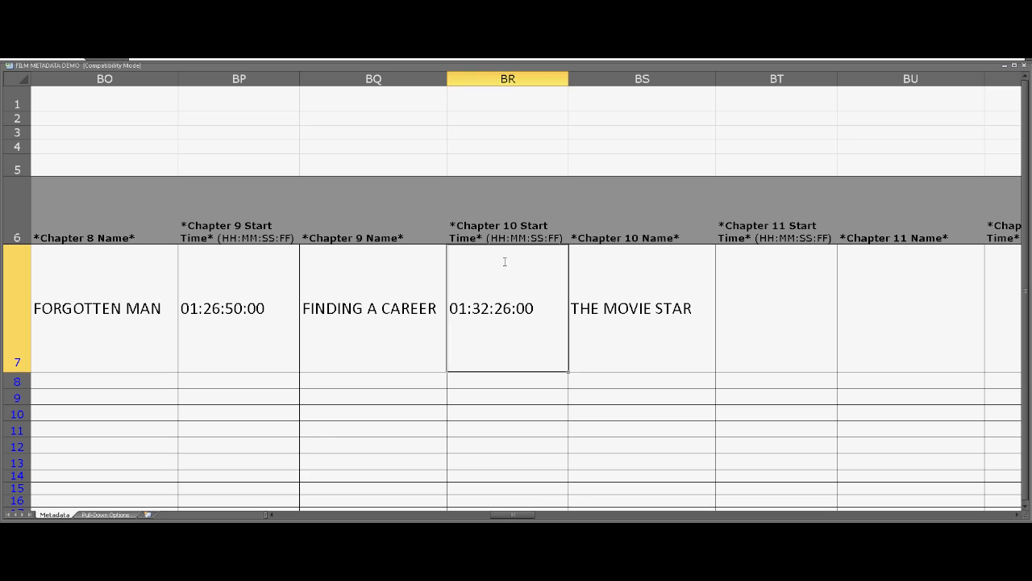
double_click(482, 302)
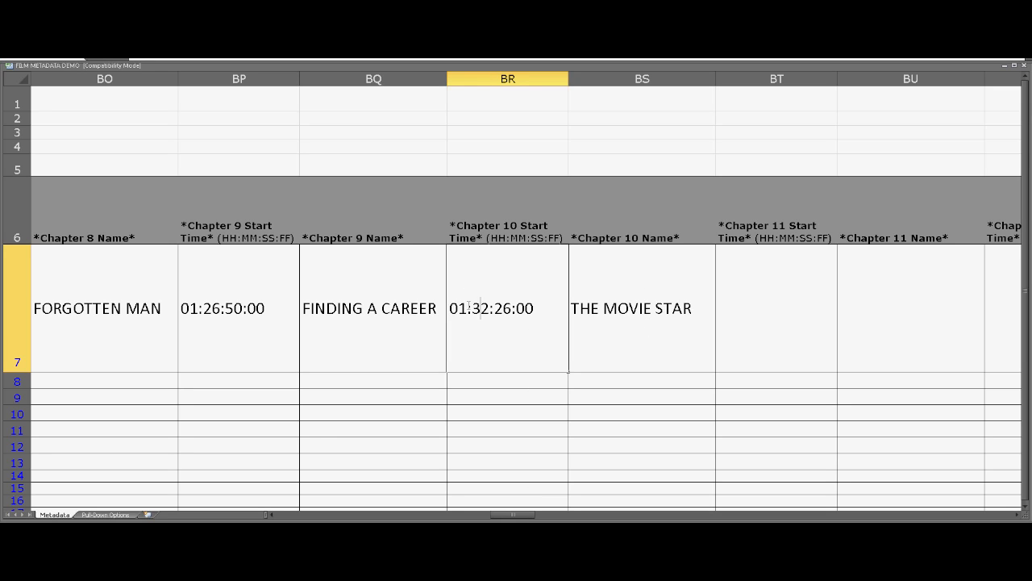
left_click_drag(458, 308, 479, 309)
left_click(507, 350)
left_click_drag(494, 309, 503, 309)
left_click(522, 291)
left_click(490, 348)
left_click_drag(489, 308, 506, 308)
left_click(632, 272)
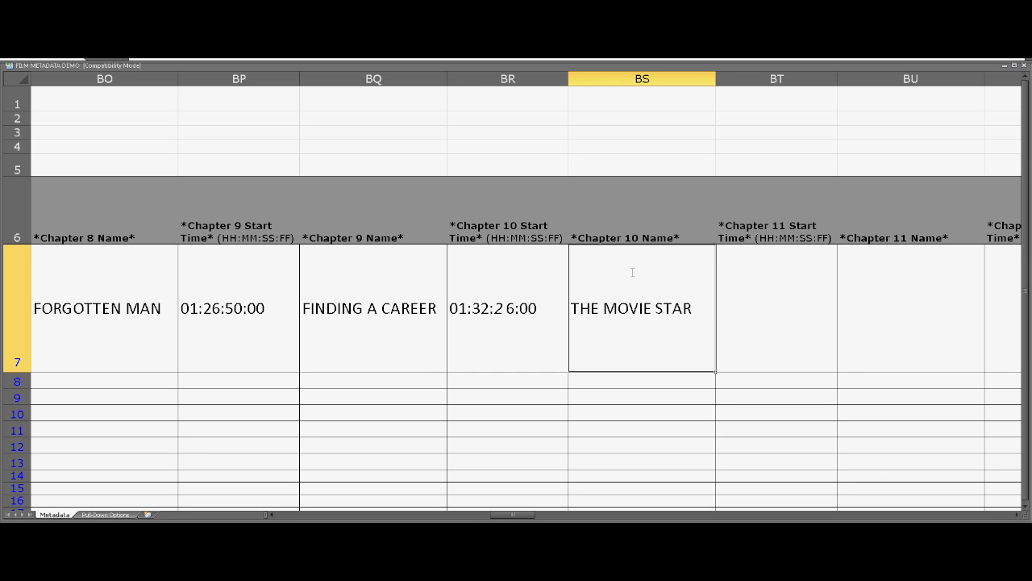